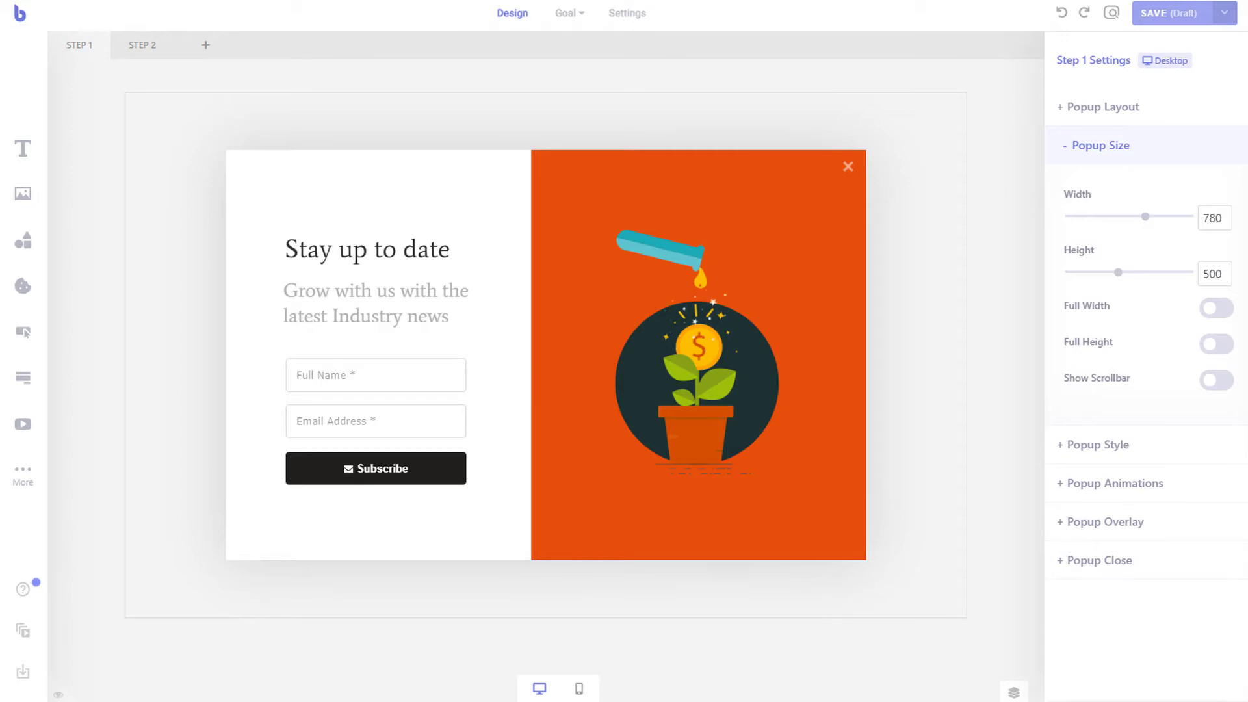
# - Browse the campaign goal options, the campaign settings page and the extra element types
pyautogui.click(575, 15)
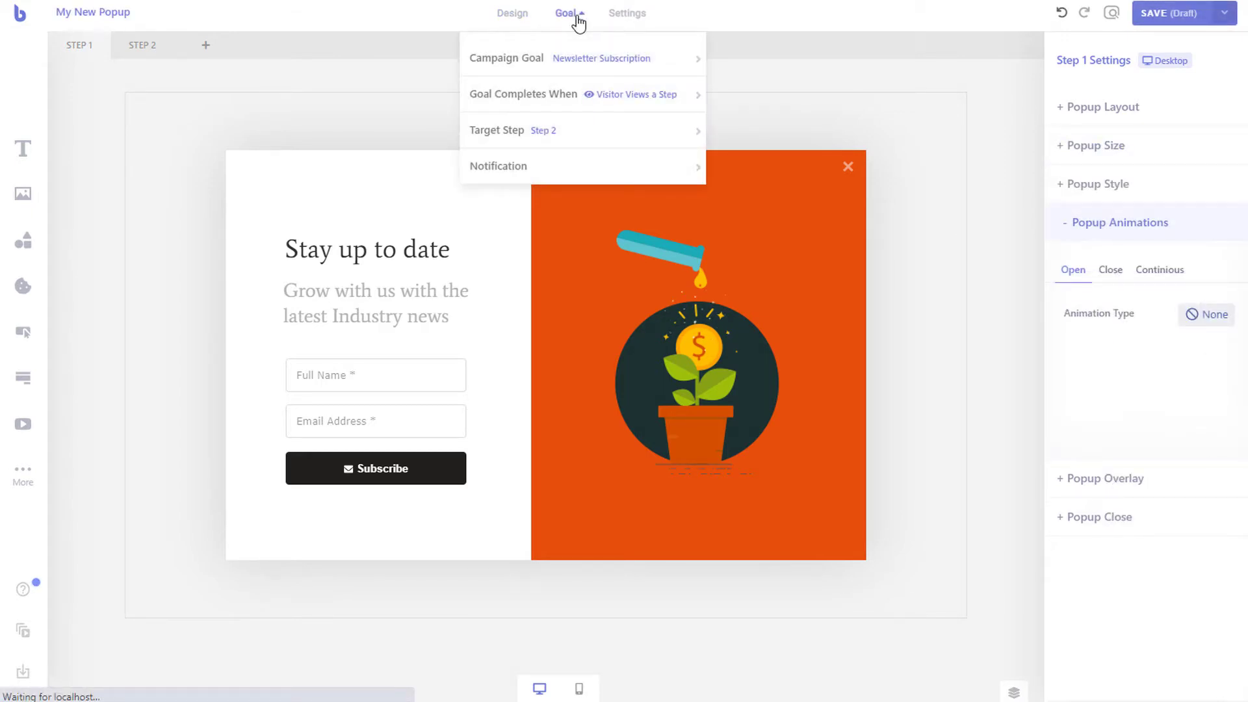
pyautogui.click(627, 14)
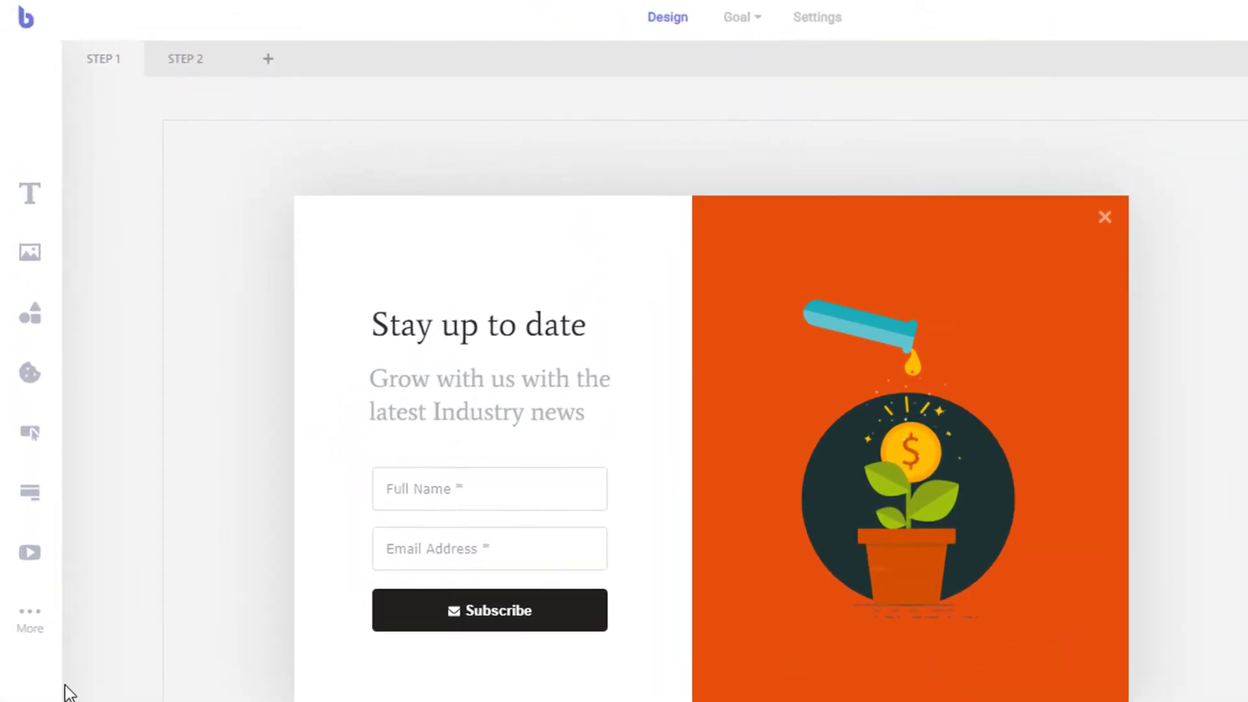
pyautogui.click(49, 628)
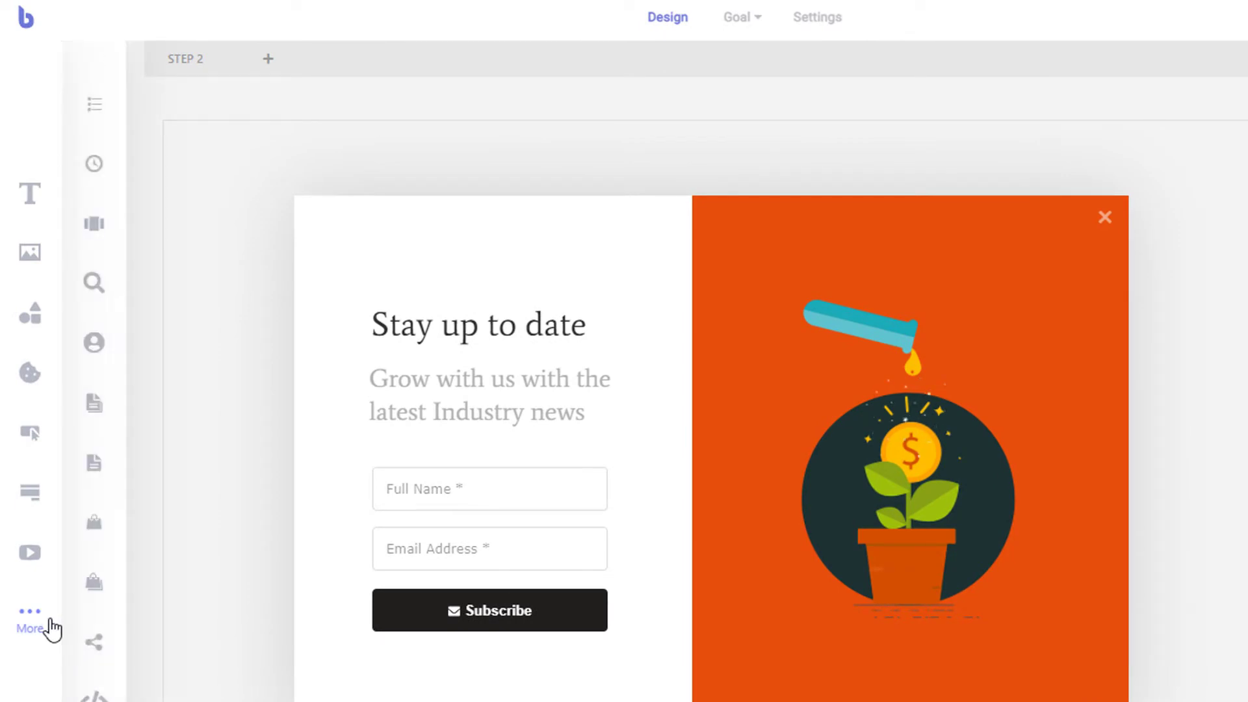
pyautogui.click(47, 627)
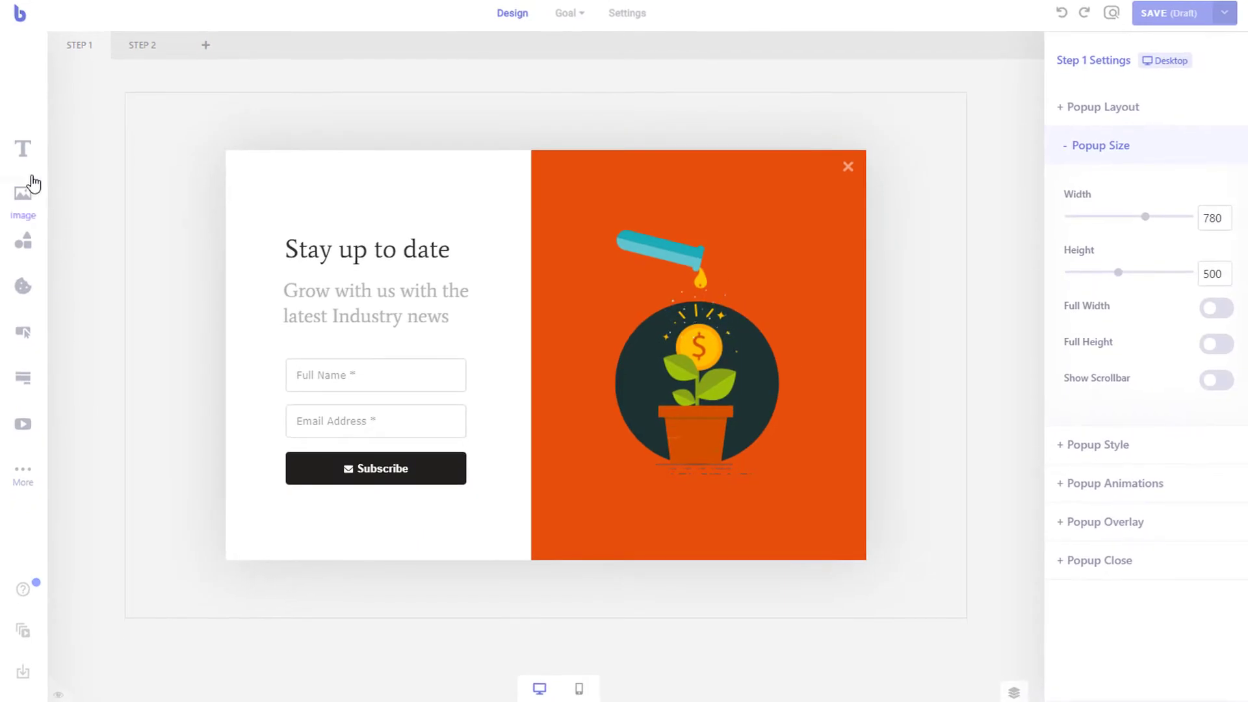
# - Add a text element above the heading reading 'Our Newsletter', leaving it upright rather than italic
pyautogui.moveTo(25, 156); pyautogui.dragTo(356, 209)
pyautogui.doubleClick(331, 195)
pyautogui.write('Our Newsle')
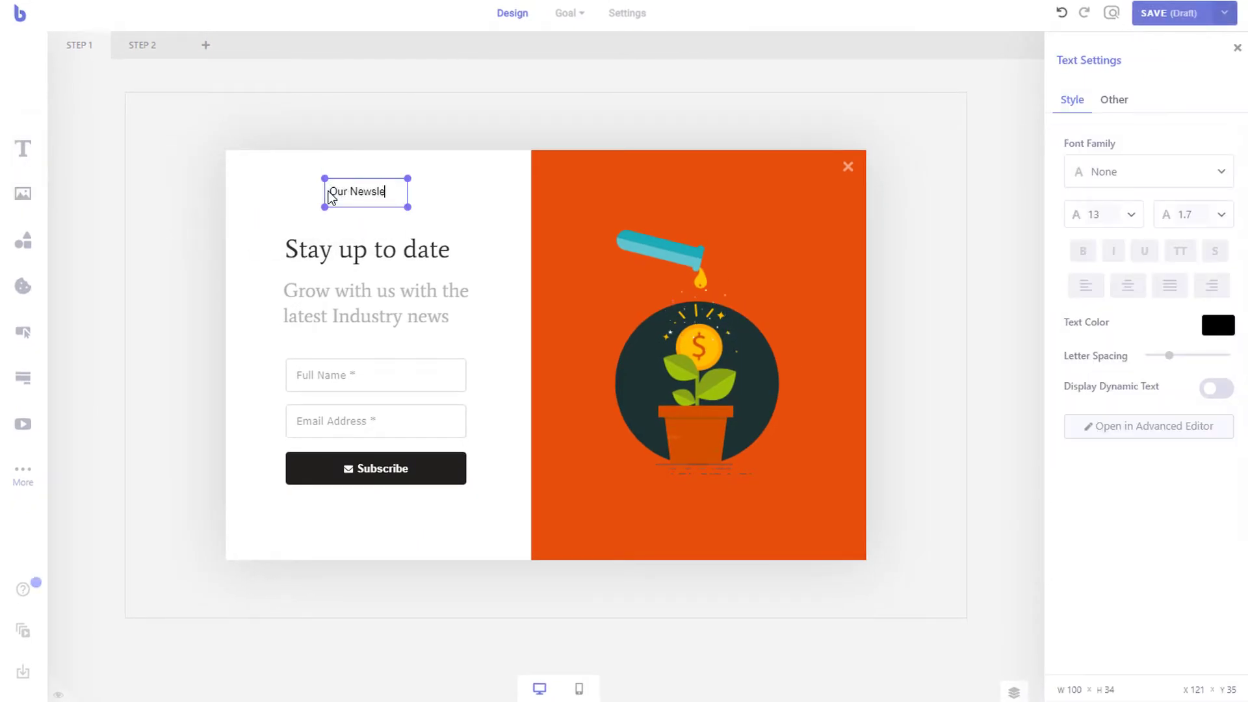
pyautogui.write('tter')
pyautogui.click(310, 196)
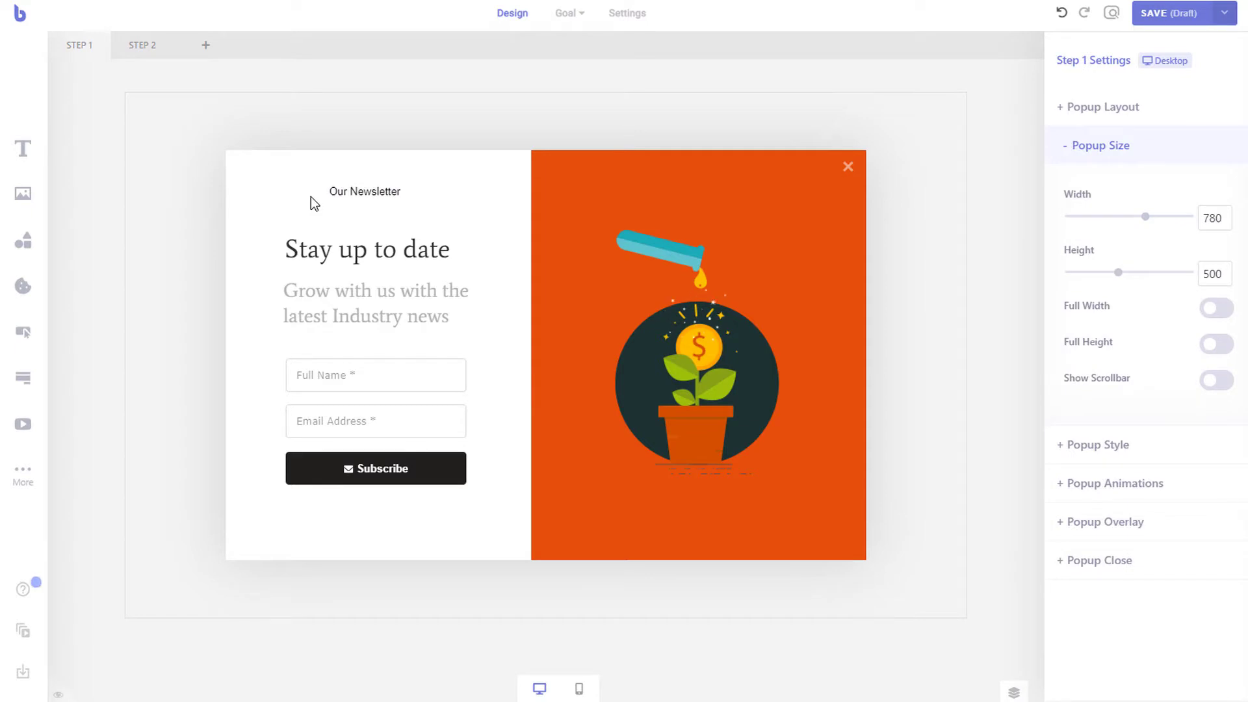
pyautogui.click(353, 200)
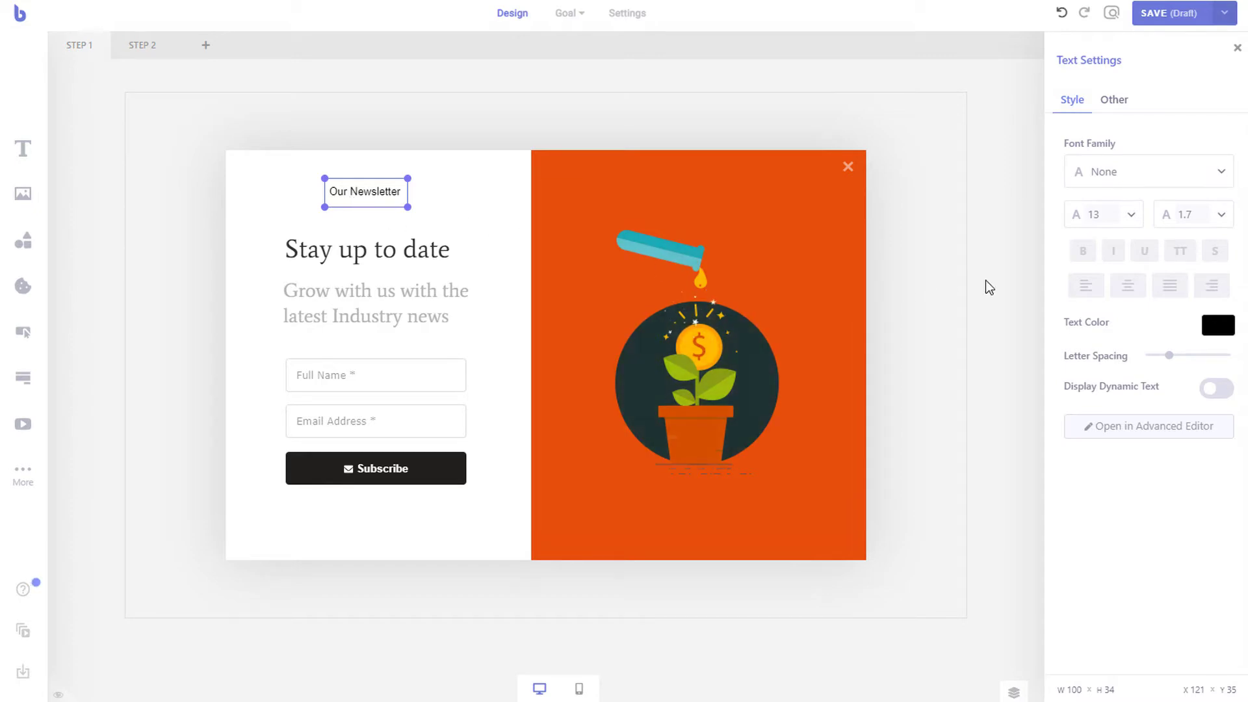
pyautogui.click(1109, 257)
pyautogui.click(1109, 257)
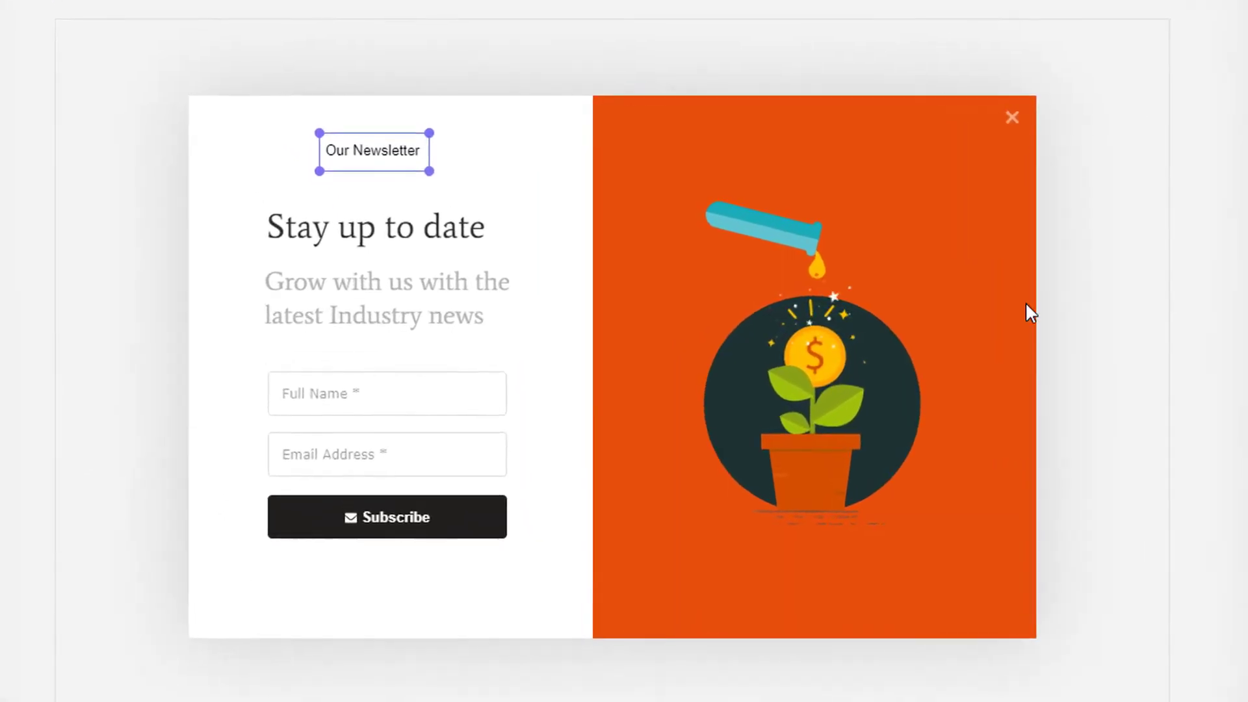
# - Copy the 'Our Newsletter' label and drag the 'Stay up to date' heading left
pyautogui.rightClick(401, 161)
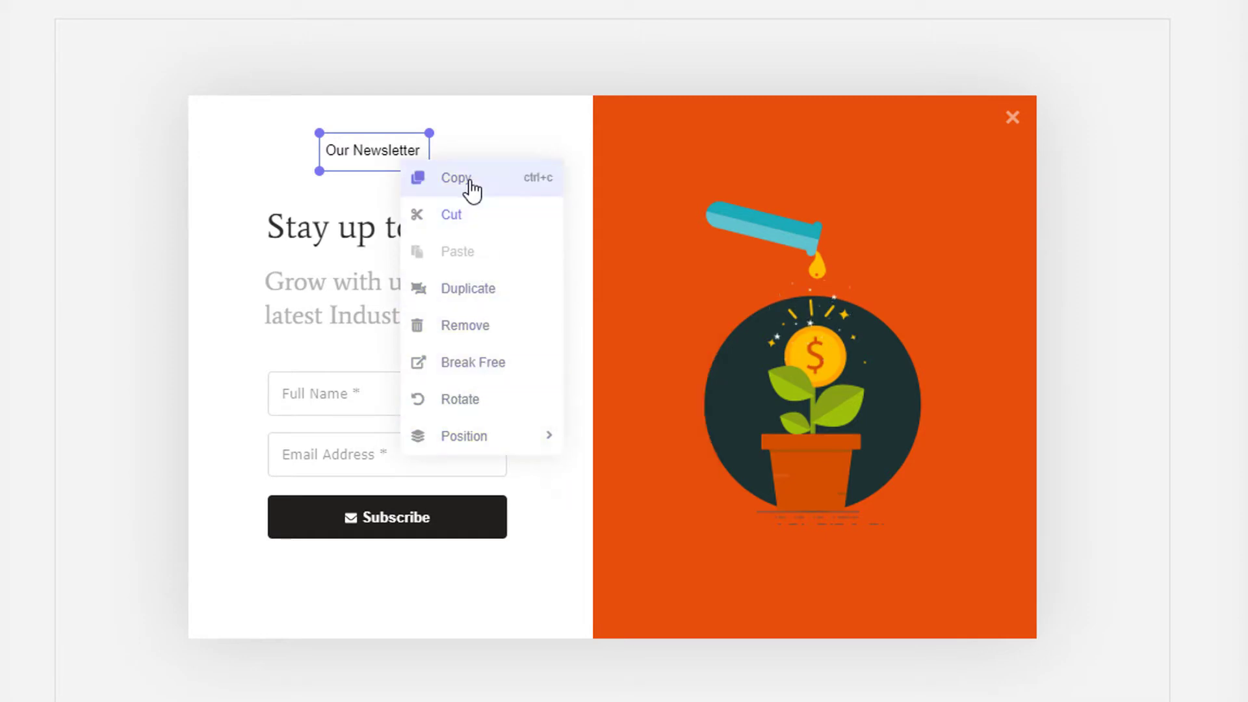
pyautogui.click(448, 158)
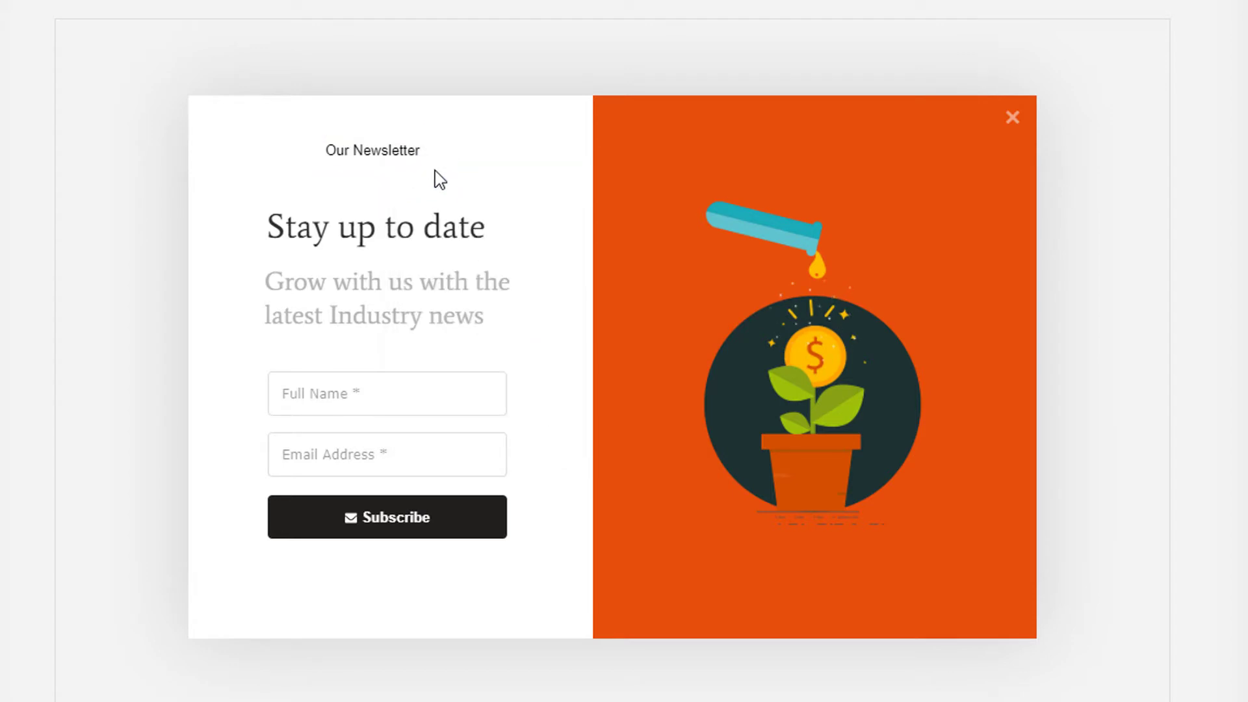
pyautogui.moveTo(422, 227); pyautogui.dragTo(306, 229)
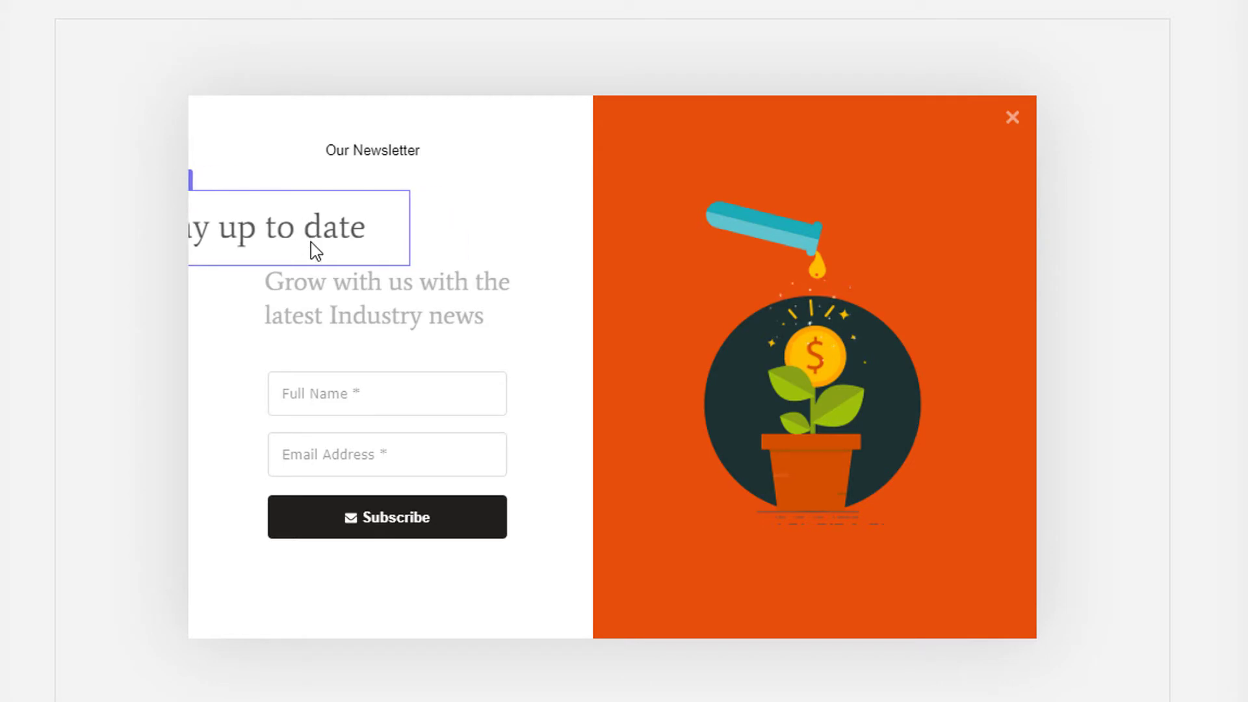
# - Toggle Break Free on the heading, then turn it off to keep it inside the popup
pyautogui.rightClick(311, 242)
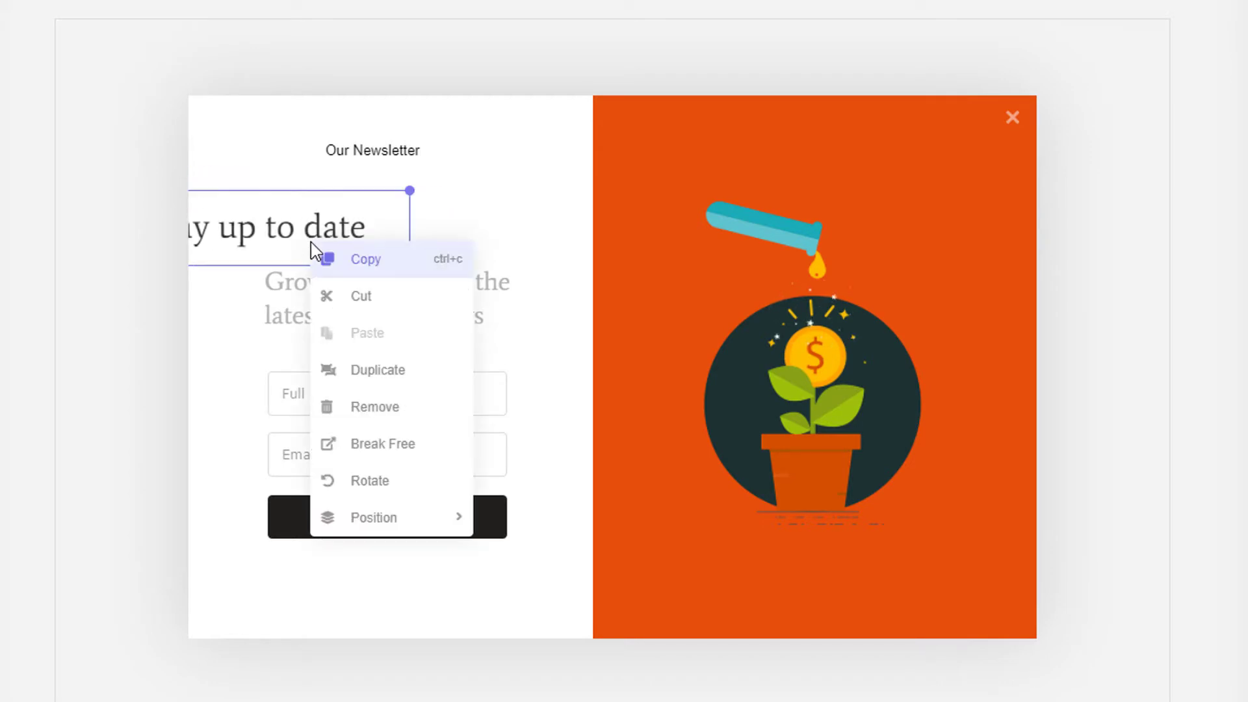
pyautogui.click(401, 443)
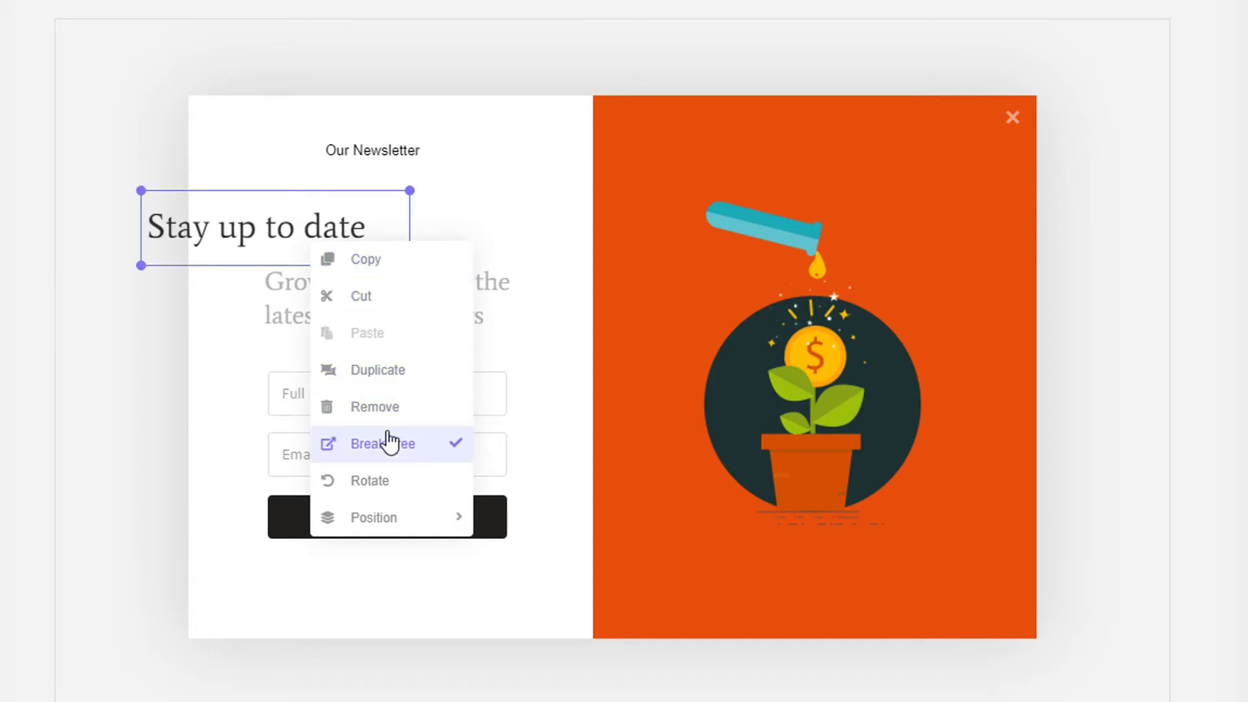
pyautogui.click(227, 356)
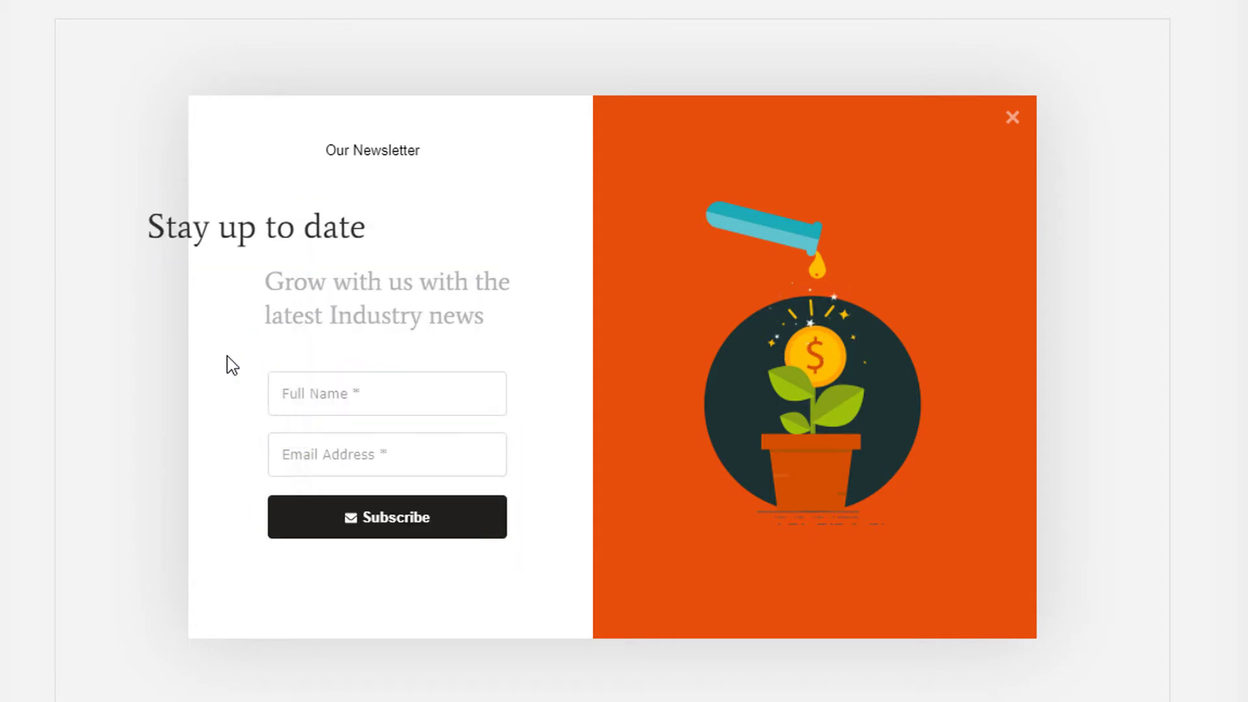
pyautogui.click(217, 247)
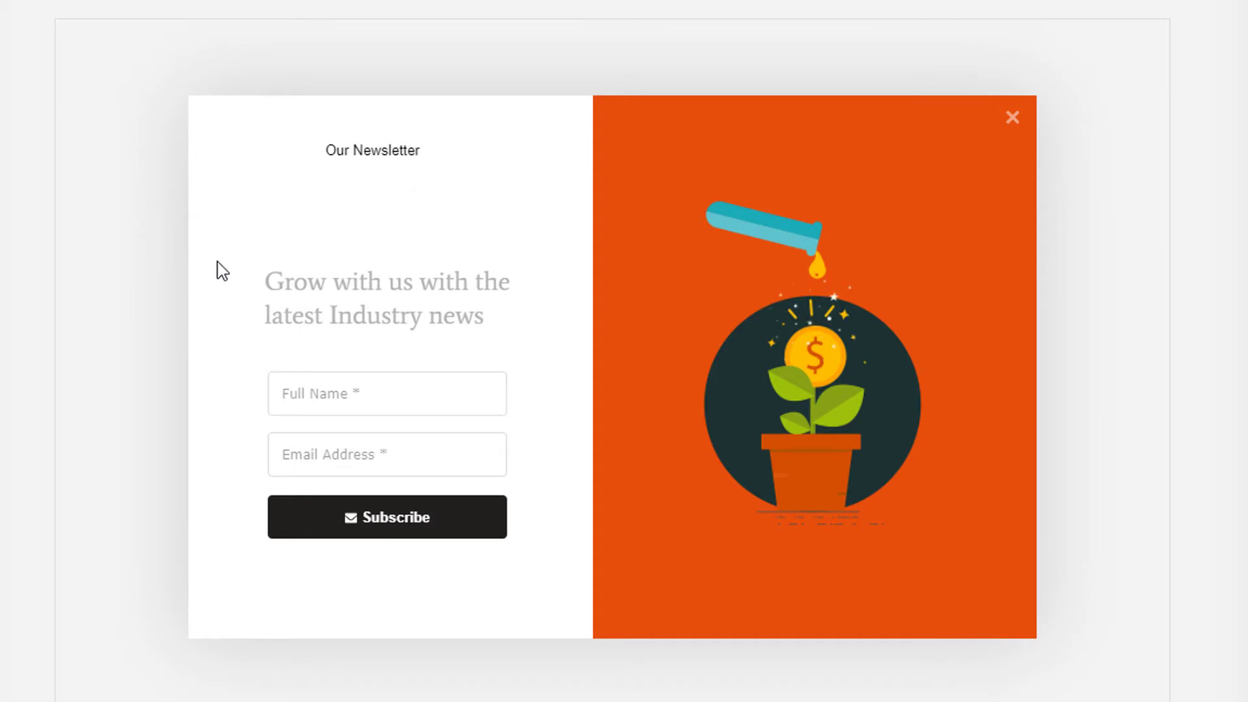
pyautogui.rightClick(238, 227)
pyautogui.click(315, 426)
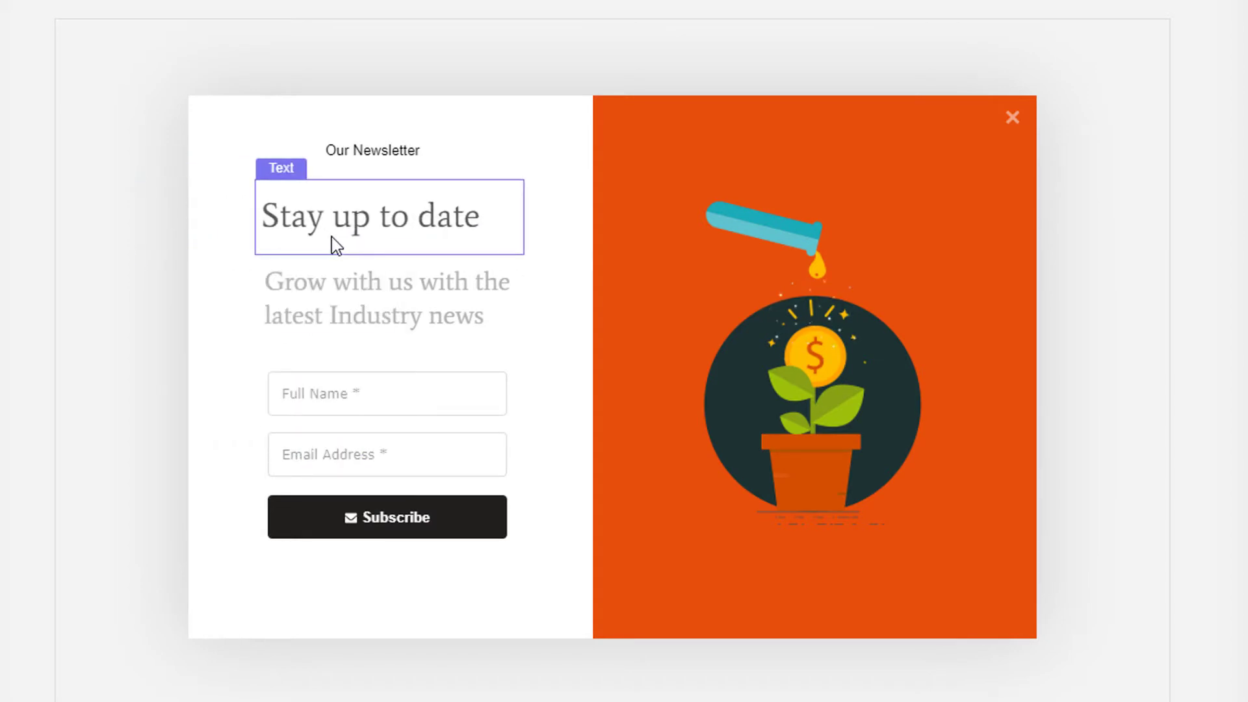
pyautogui.click(441, 172)
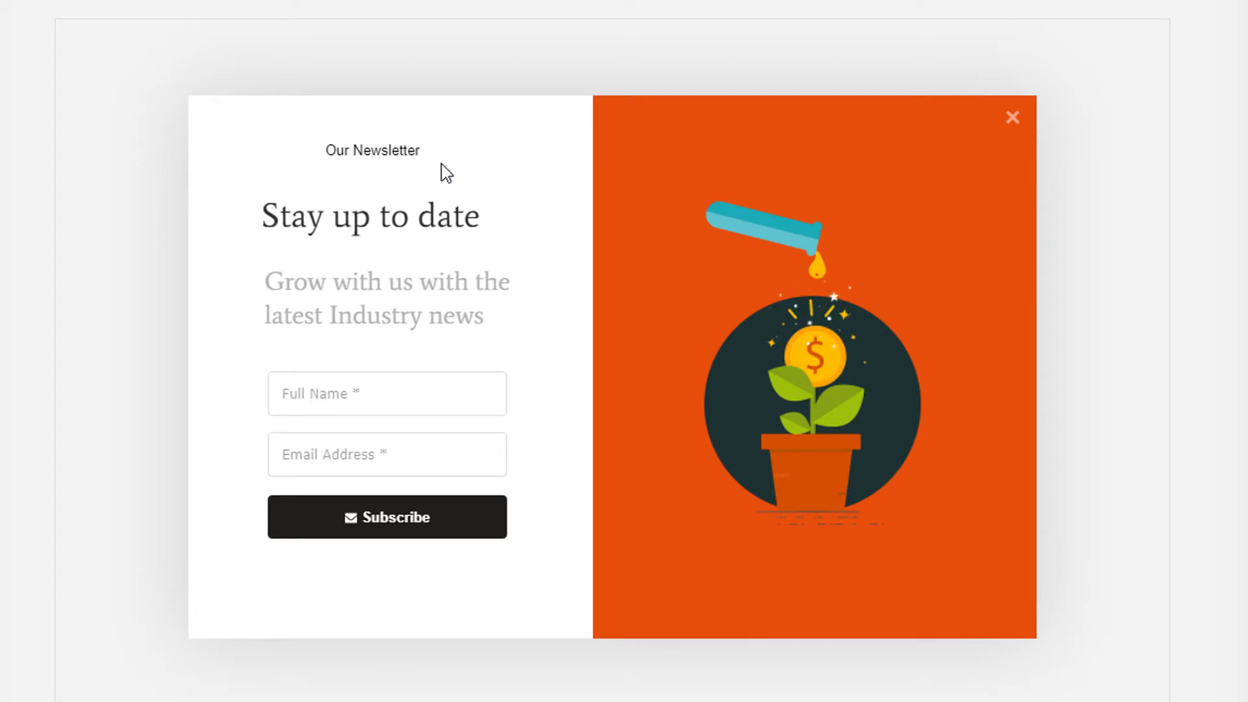
# - Multi-select the heading, subtitle and form, then select all elements, clearing each selection
pyautogui.click(390, 217)
pyautogui.keyDown('ctrl'); pyautogui.click(379, 288); pyautogui.keyUp('ctrl')
pyautogui.keyDown('ctrl'); pyautogui.click(390, 403); pyautogui.keyUp('ctrl')
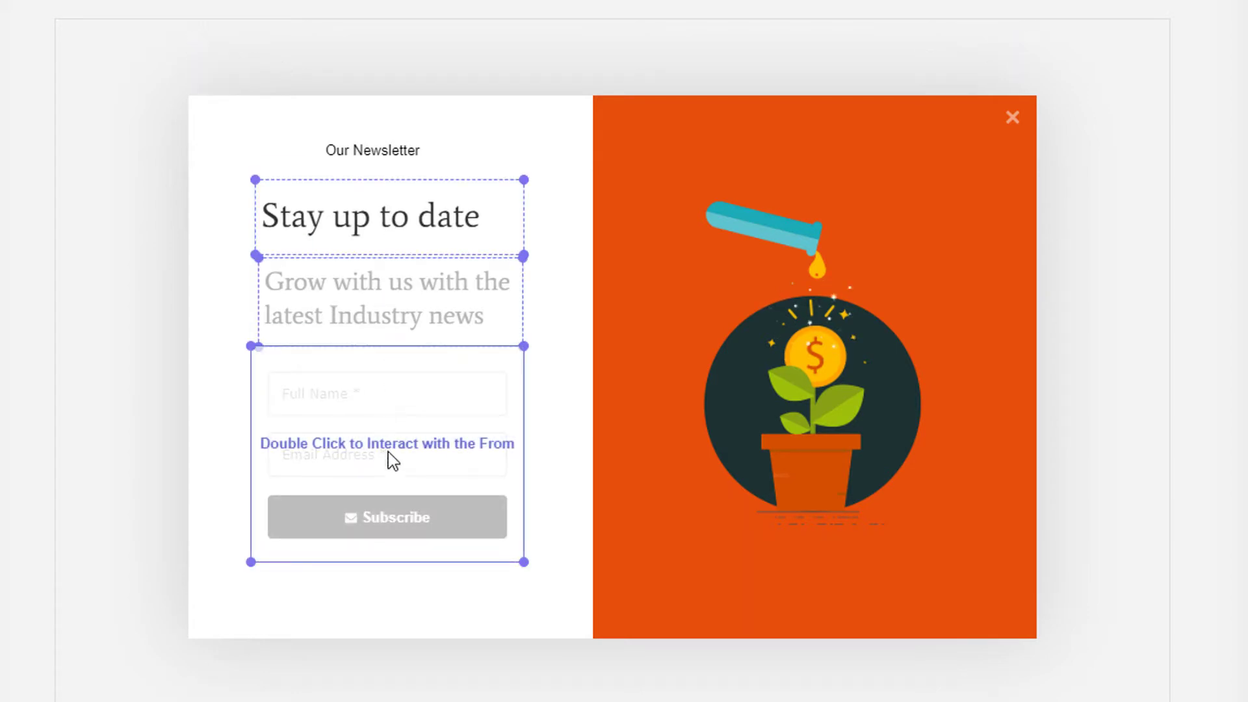
pyautogui.click(410, 599)
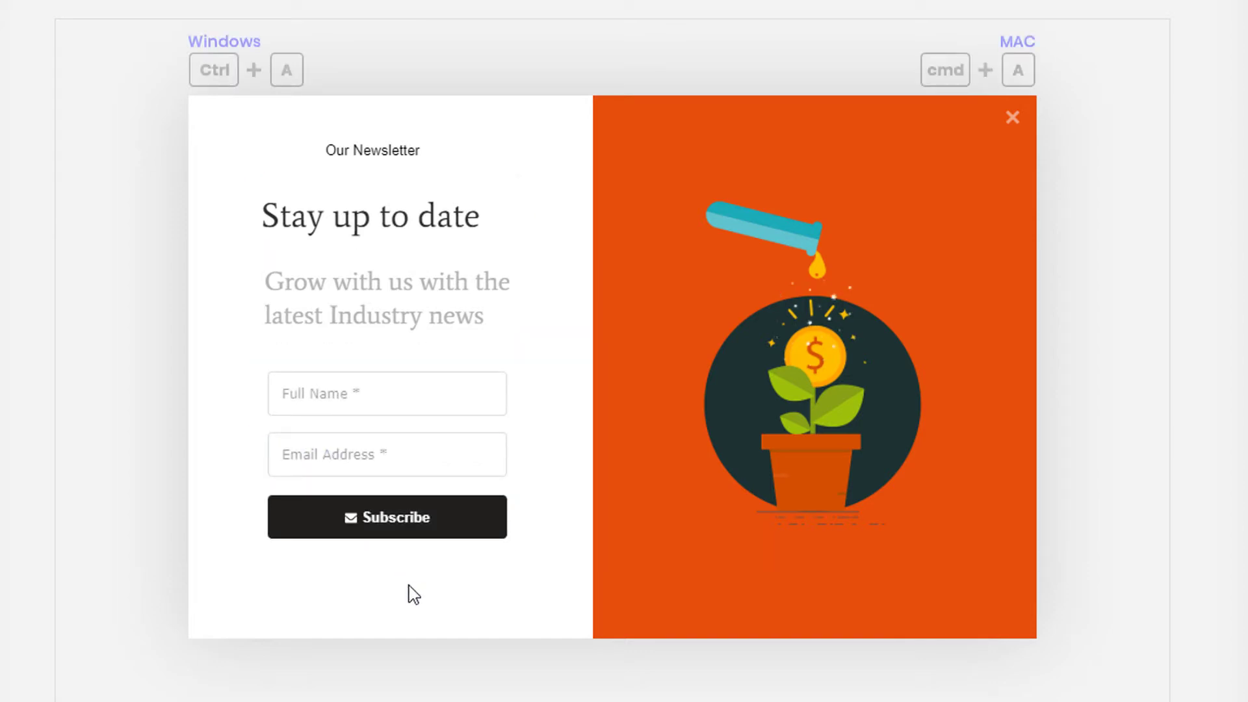
pyautogui.hotkey('ctrl', 'a')
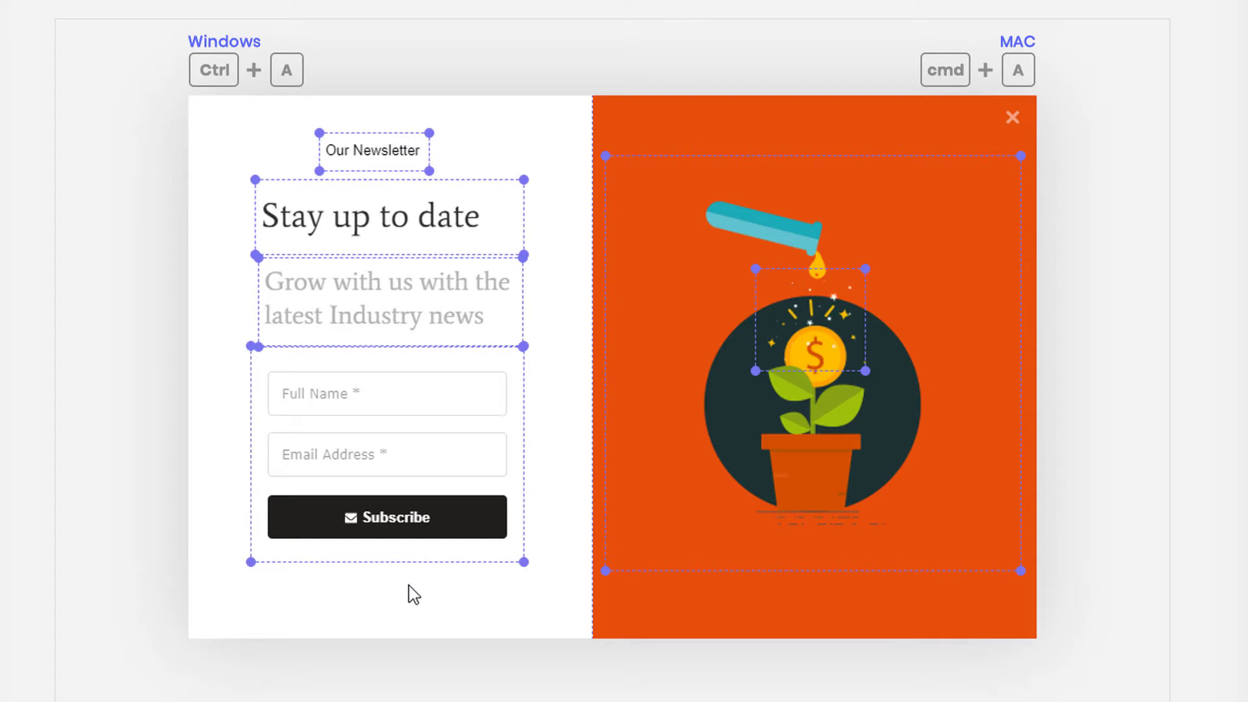
pyautogui.click(408, 586)
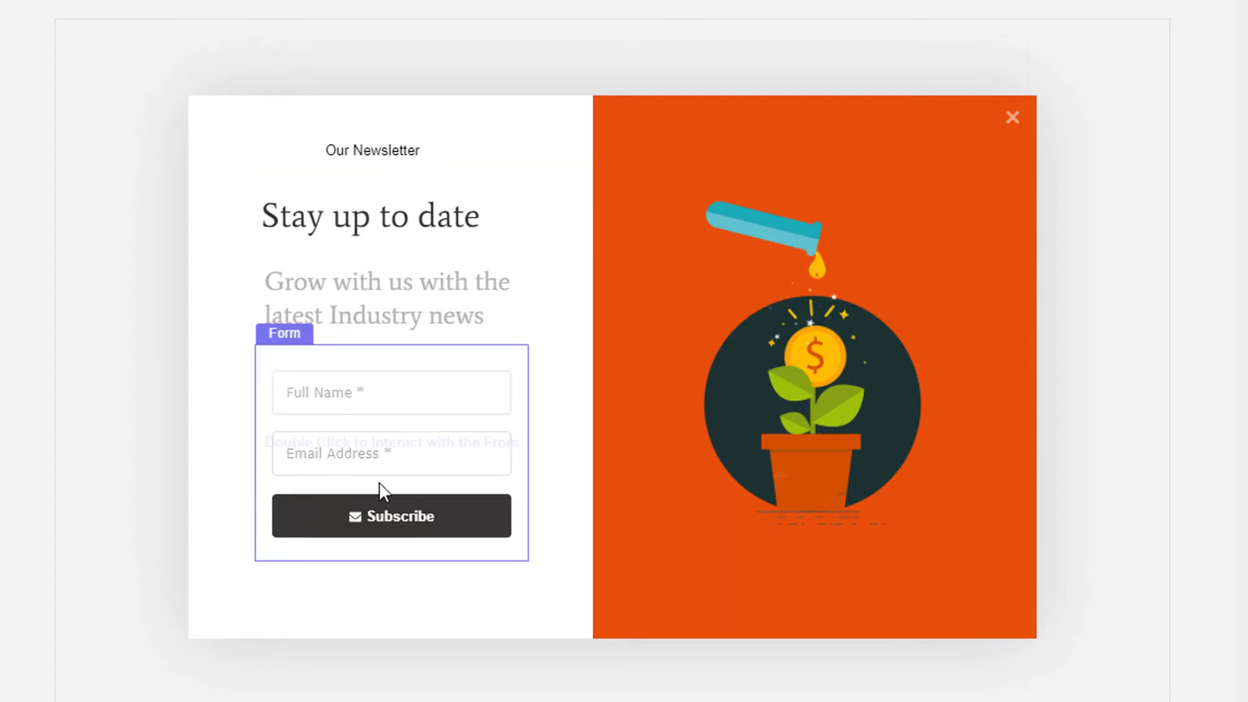
# - Nudge the subtitle with the arrow keys and set its X position to 71
pyautogui.click(376, 329)
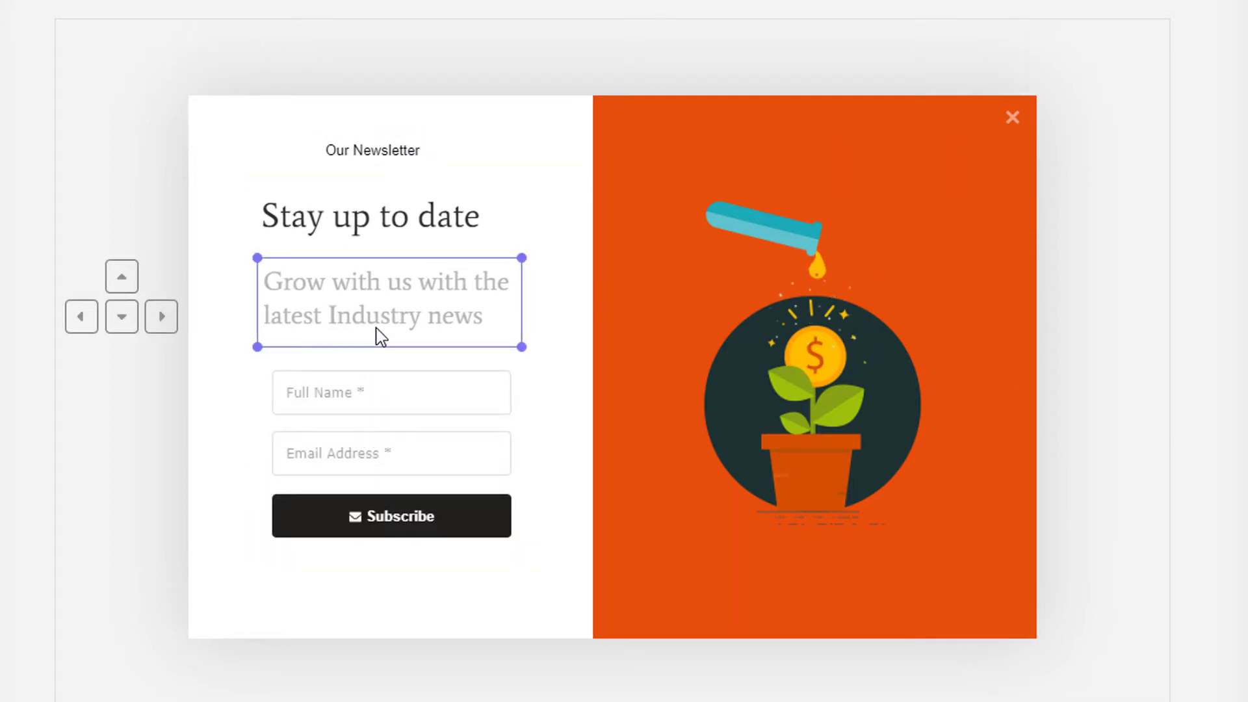
pyautogui.press('Left')
pyautogui.press('Left')
pyautogui.press('Left')
pyautogui.press('Left')
pyautogui.press('Right')
pyautogui.press('Right')
pyautogui.press('Right')
pyautogui.press('Right')
pyautogui.press('Up')
pyautogui.press('Down')
pyautogui.press('Down')
pyautogui.press('Down')
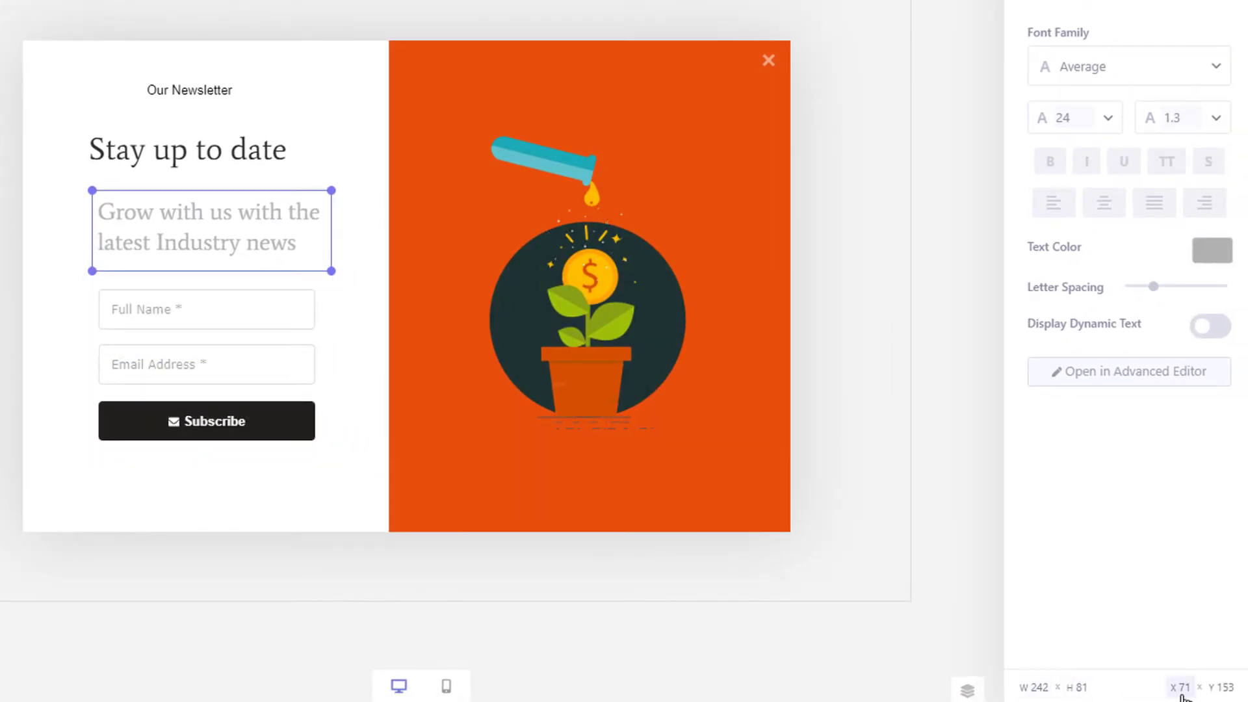
pyautogui.click(1181, 694)
pyautogui.press('Up')
pyautogui.press('Up')
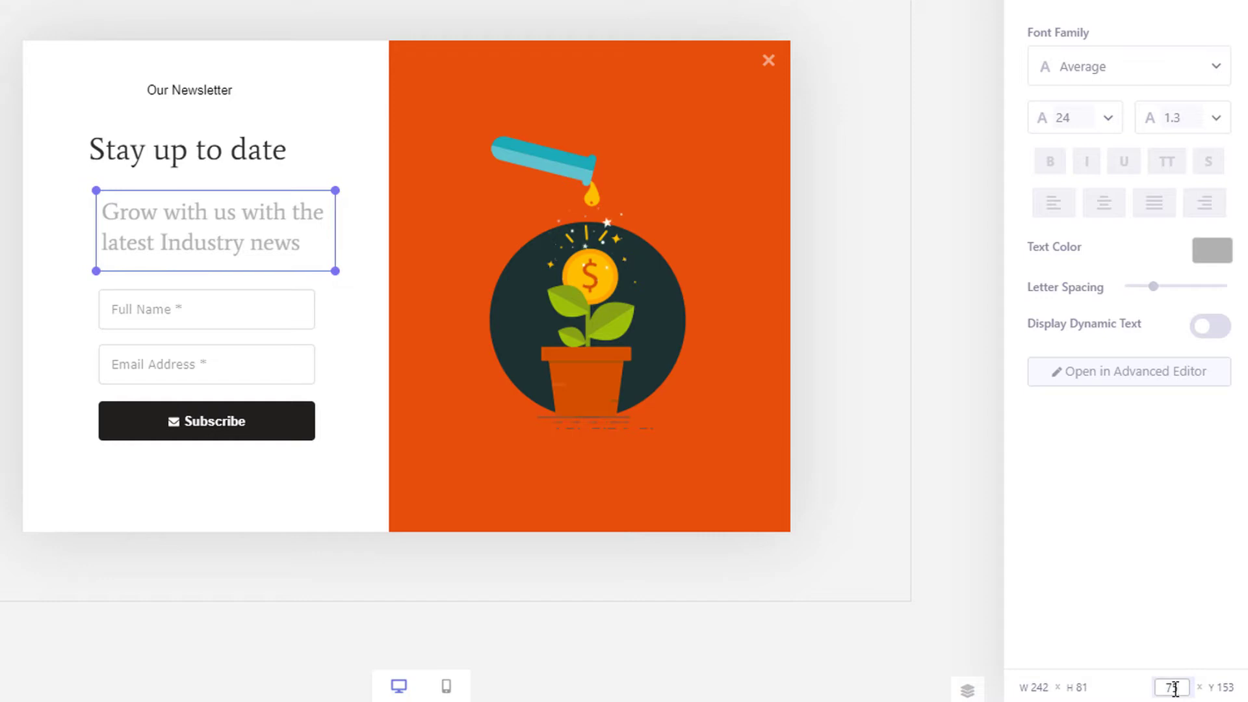
pyautogui.press('Down')
pyautogui.press('Down')
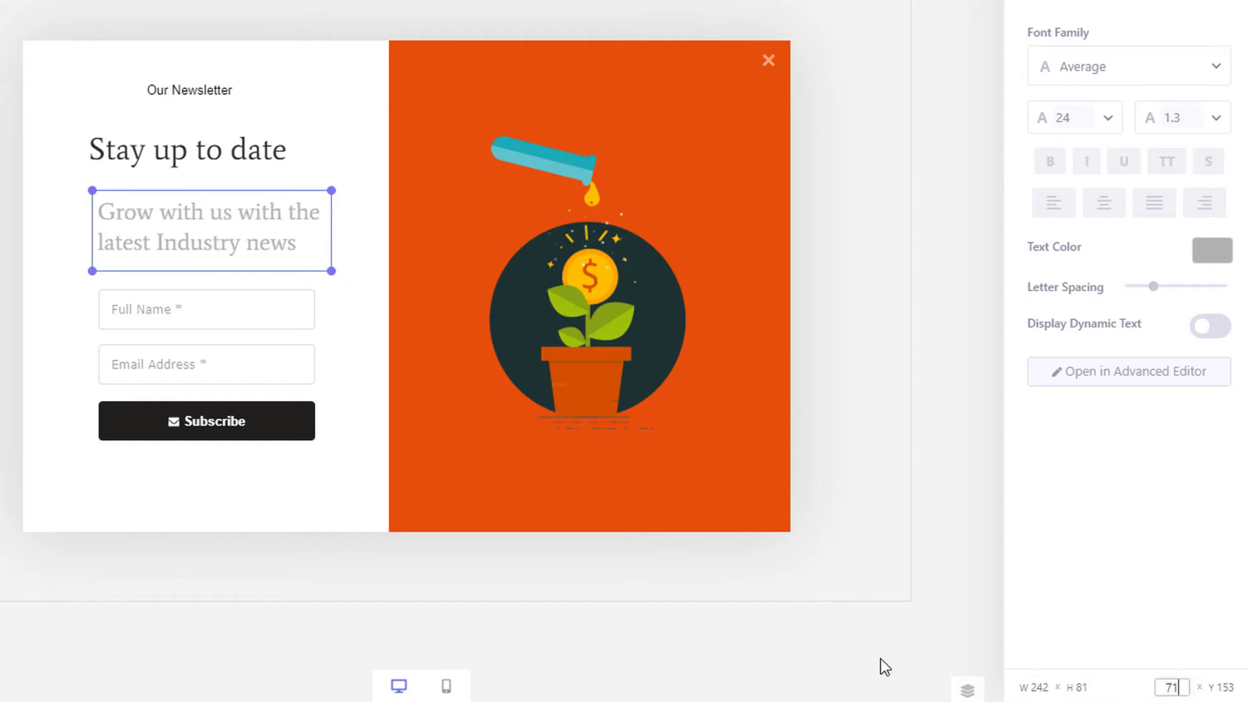
# - Shift the subtitle slightly and open Editor Settings from the SAVE menu
pyautogui.click(345, 323)
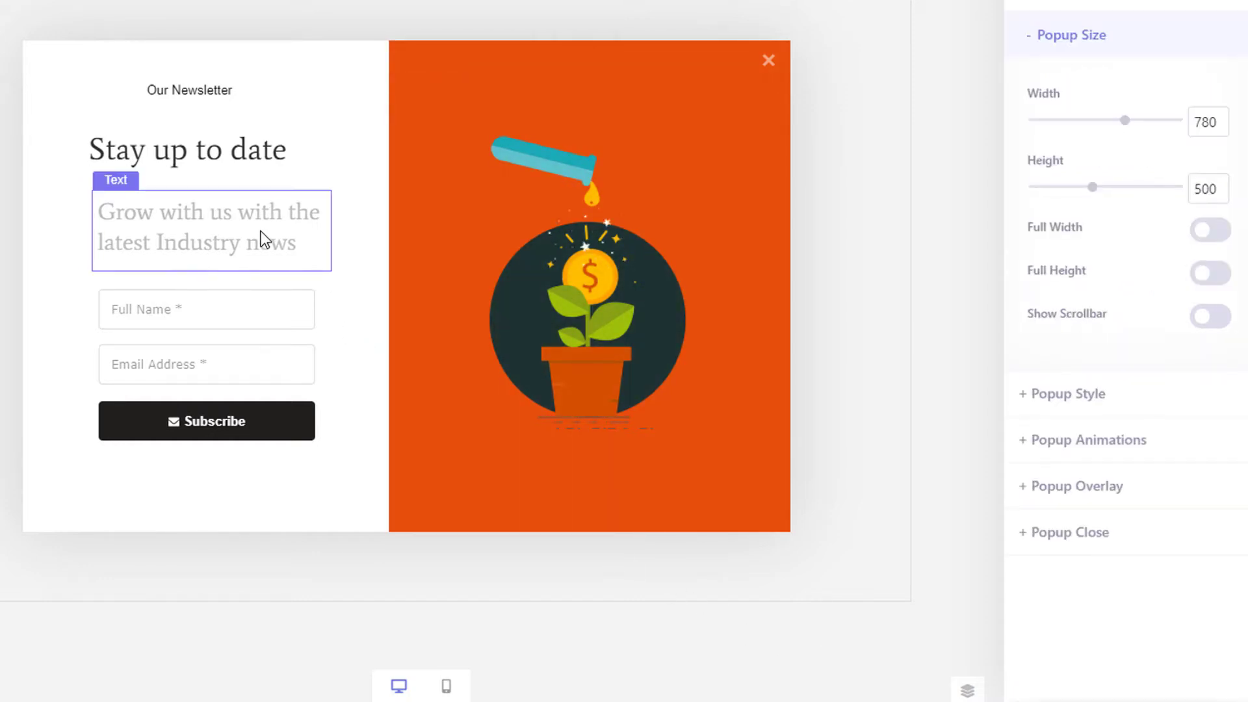
pyautogui.moveTo(260, 233)
pyautogui.mouseDown()
pyautogui.moveTo(301, 241)
pyautogui.moveTo(256, 303)
pyautogui.moveTo(291, 227)
pyautogui.moveTo(261, 230)
pyautogui.mouseUp()
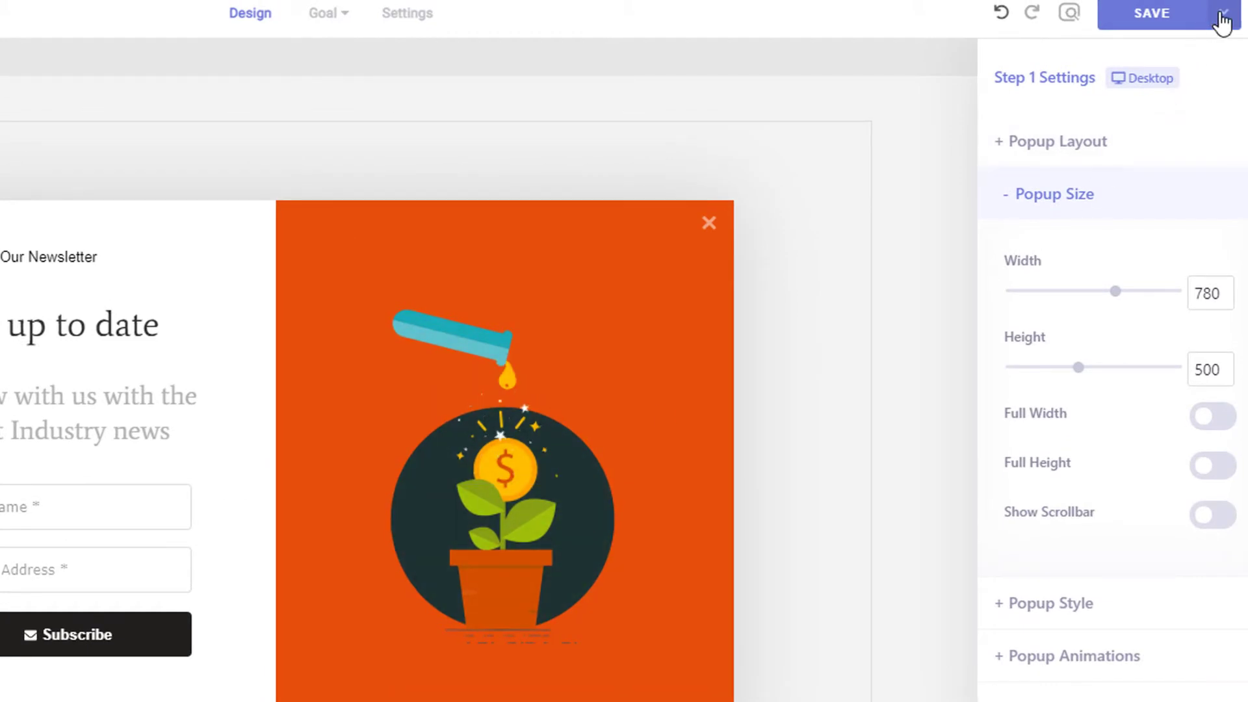
pyautogui.click(1222, 21)
pyautogui.click(1145, 182)
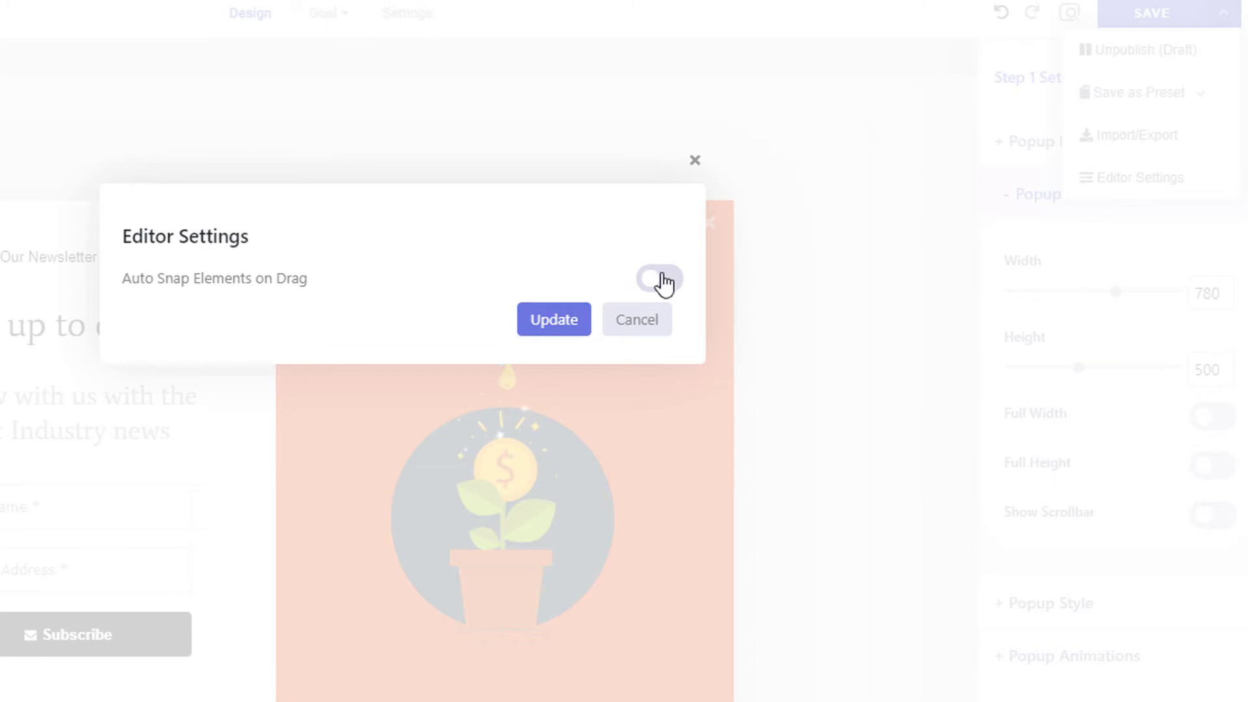
pyautogui.click(695, 160)
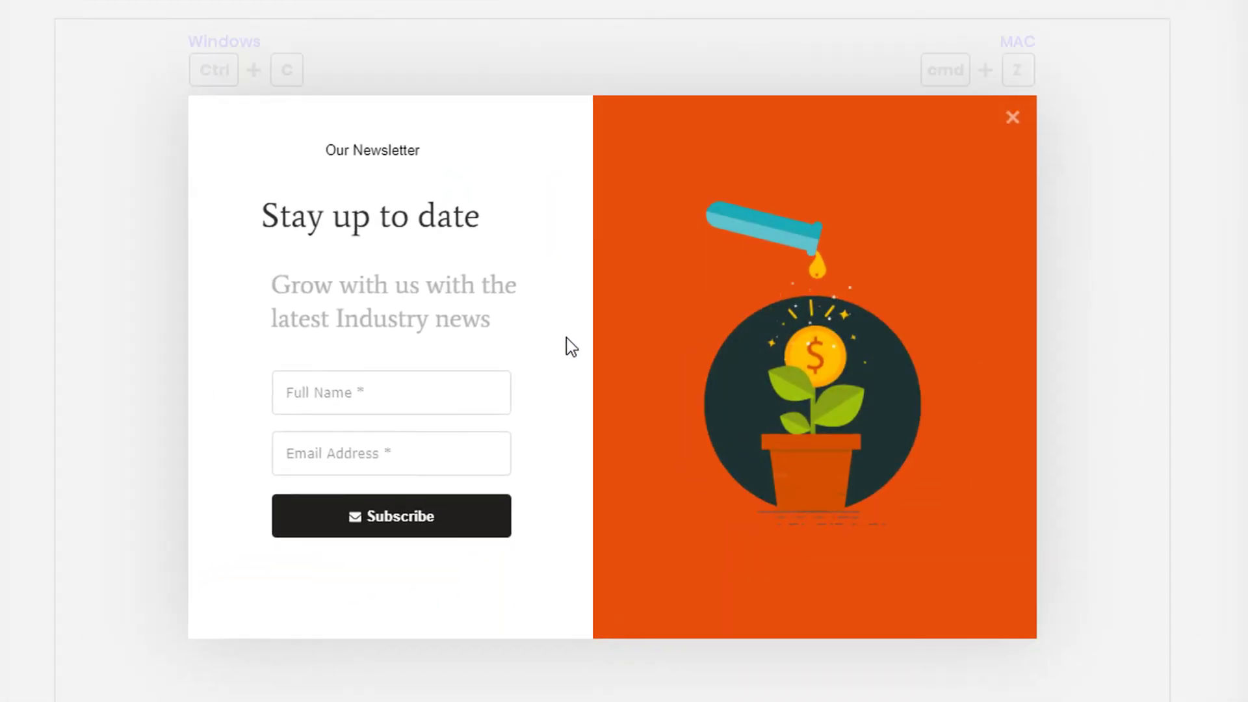
pyautogui.click(479, 321)
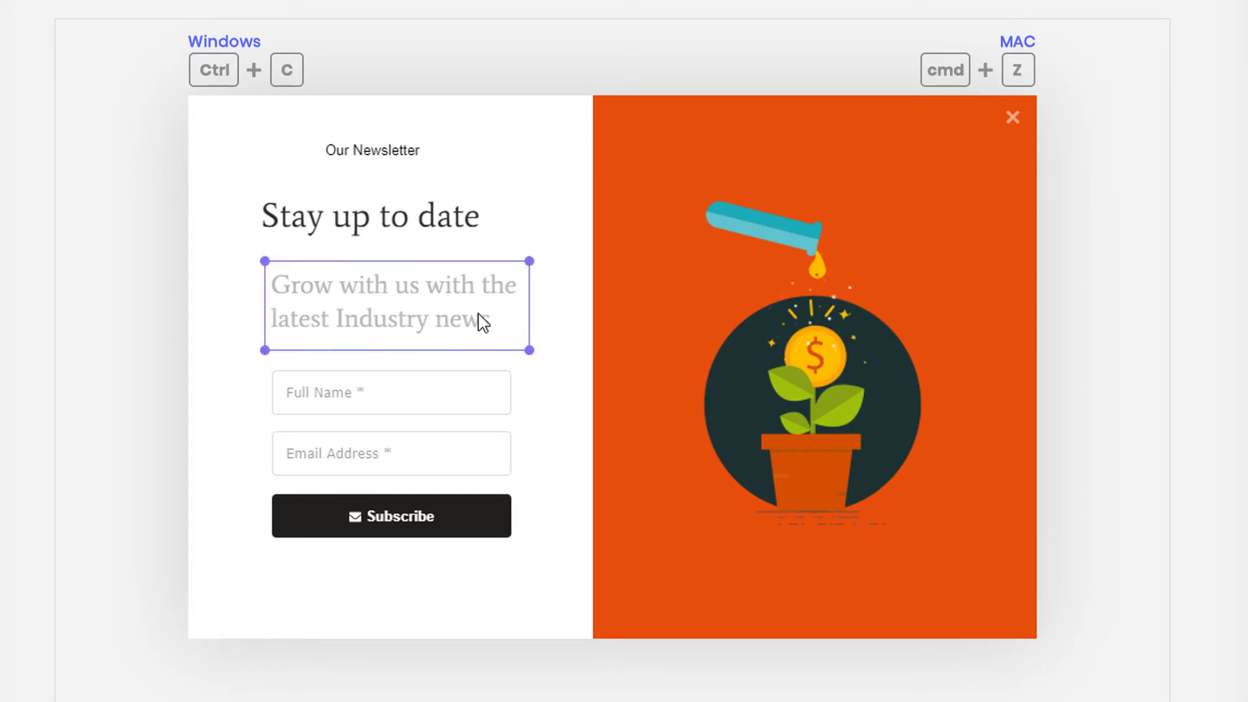
pyautogui.hotkey('ctrl', 'c')
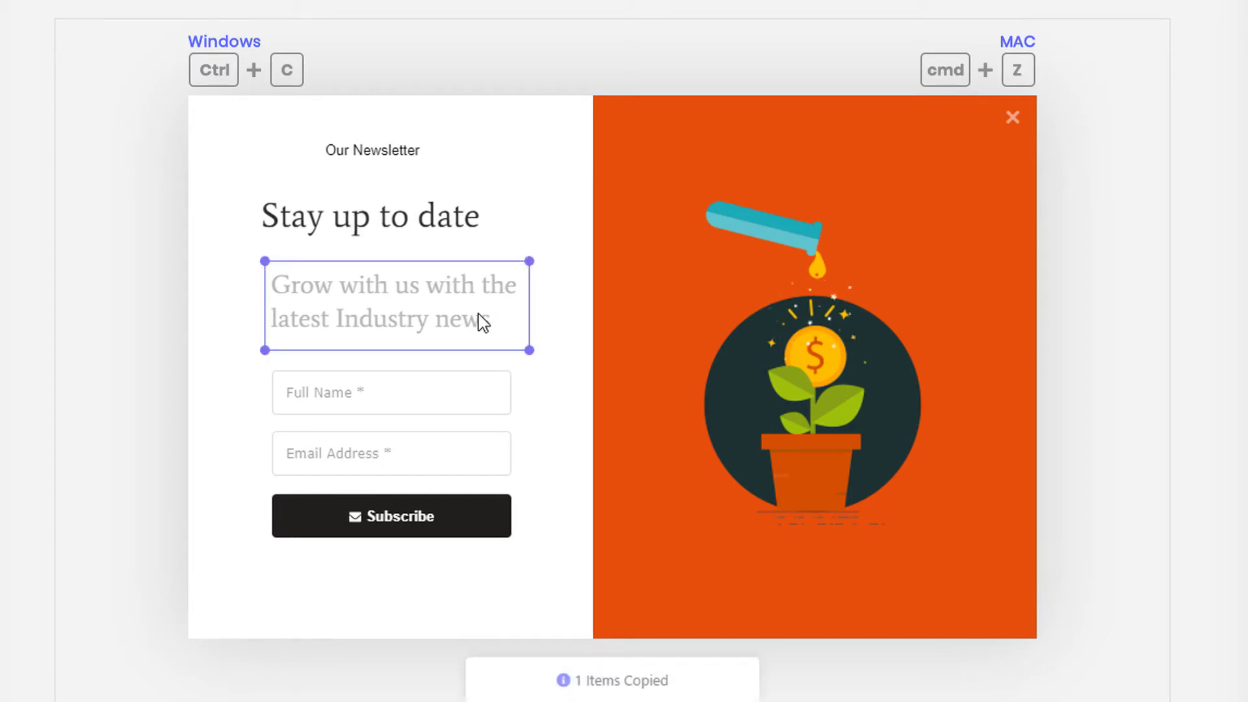
pyautogui.click(533, 362)
pyautogui.hotkey('ctrl', 'v')
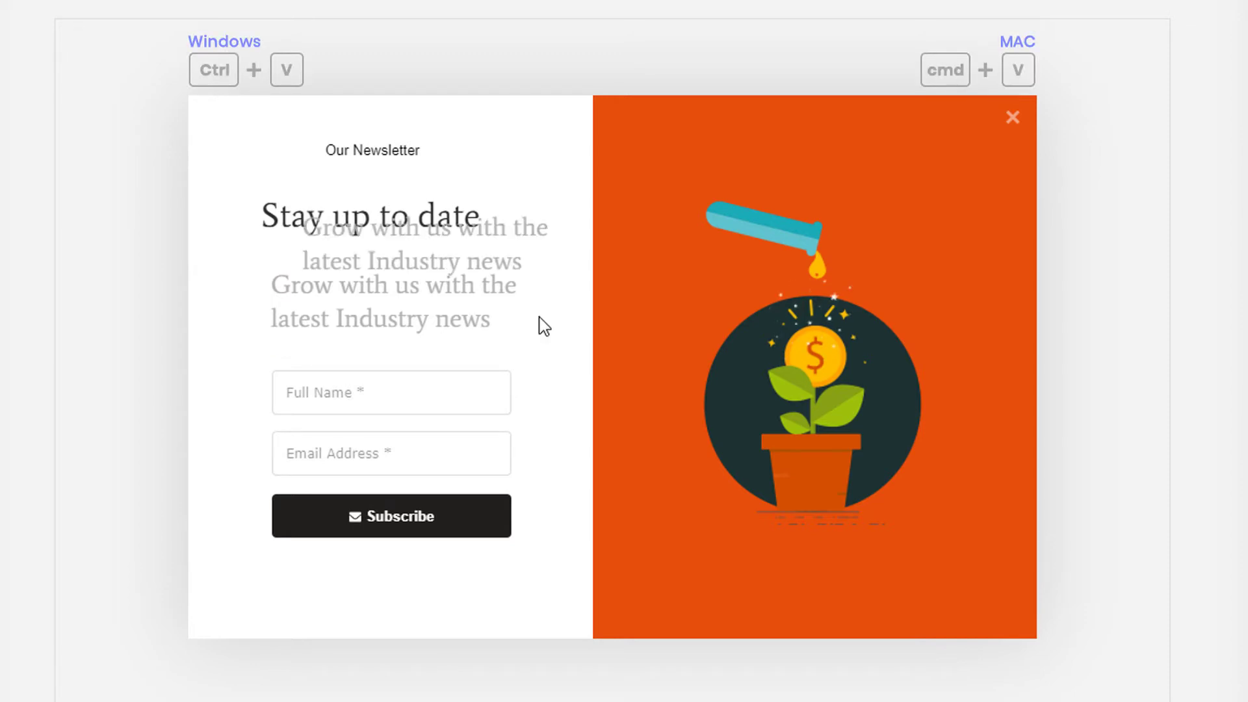
pyautogui.hotkey('ctrl', 'z')
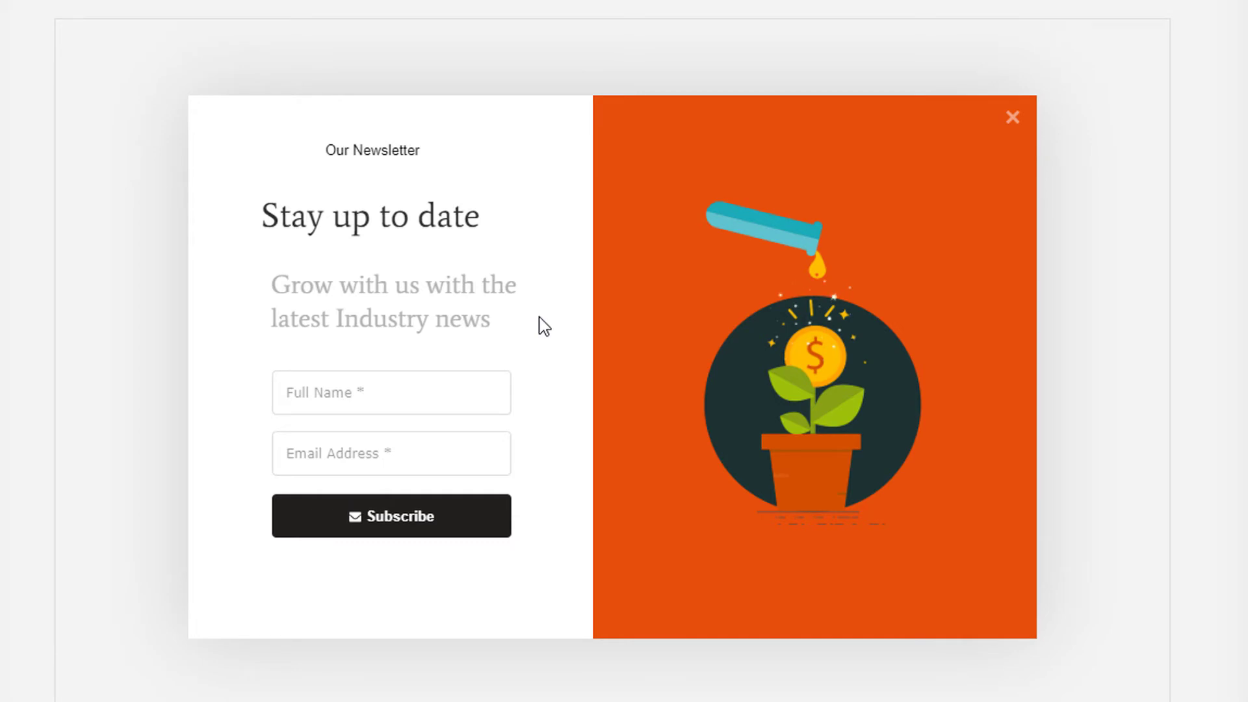
pyautogui.hotkey('ctrl', 'x')
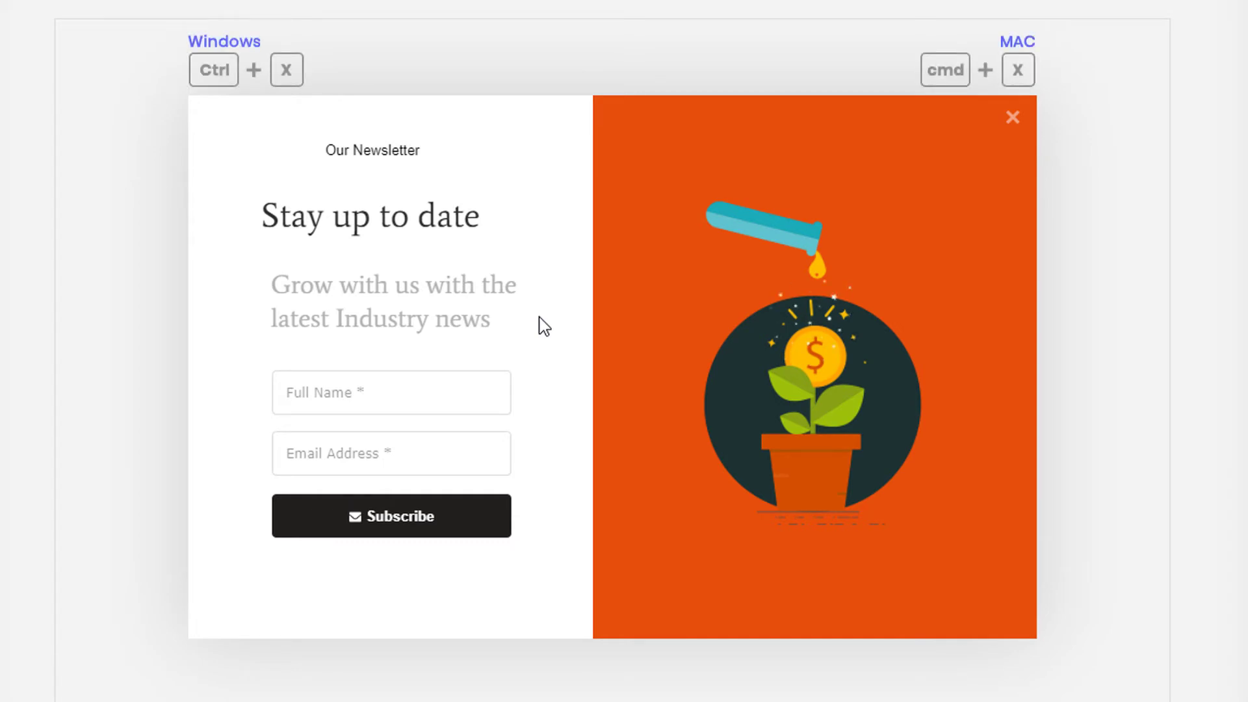
pyautogui.click(487, 303)
pyautogui.hotkey('ctrl', 'x')
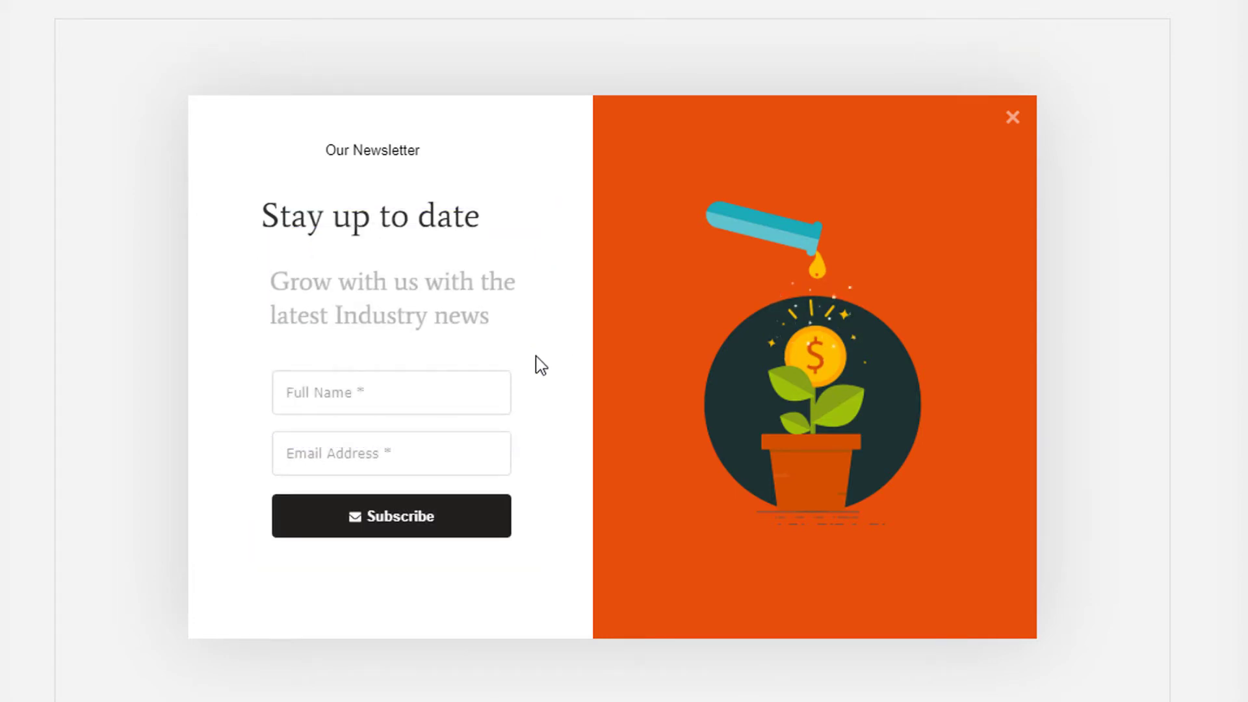
pyautogui.click(501, 330)
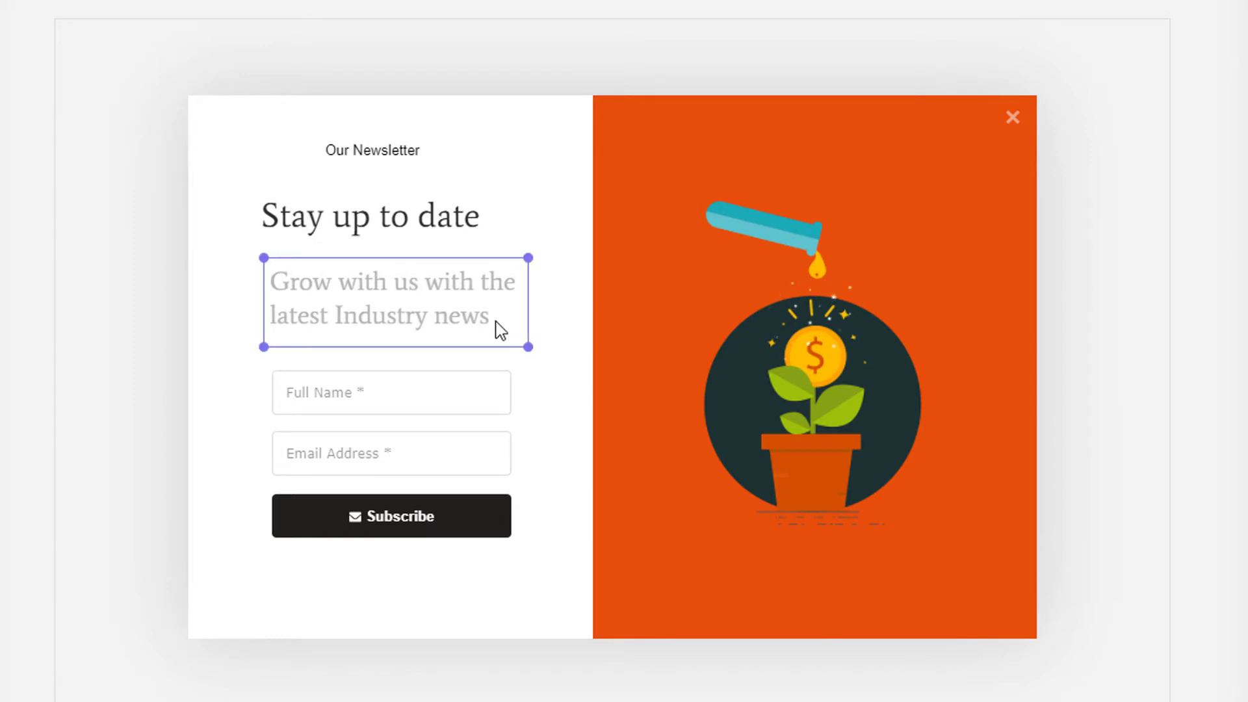
pyautogui.press('Delete')
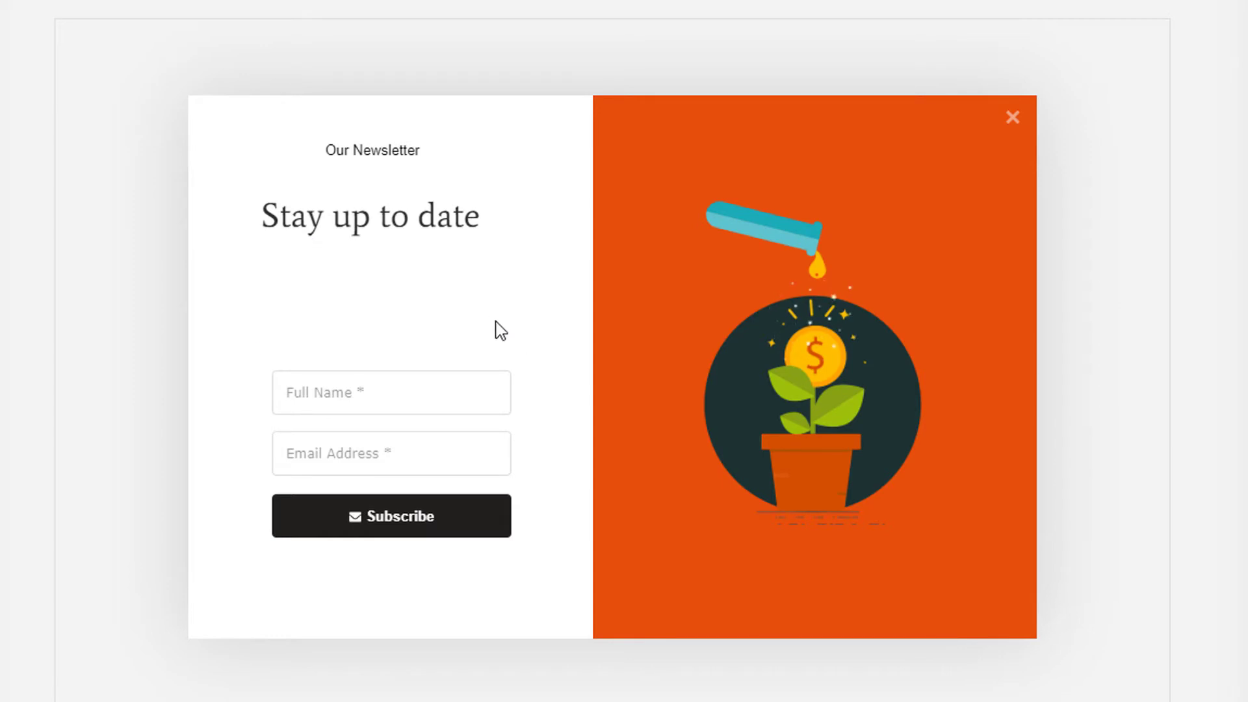
pyautogui.hotkey('ctrl', 'z')
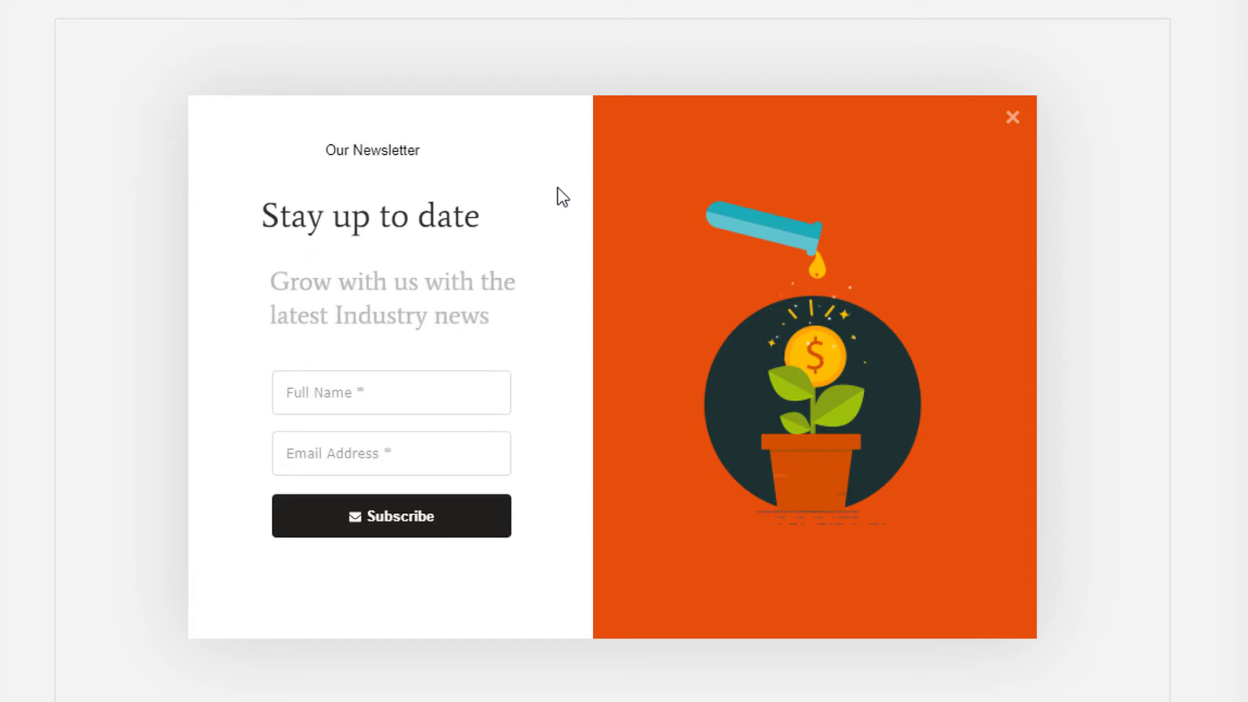
pyautogui.moveTo(555, 182); pyautogui.dragTo(326, 562)
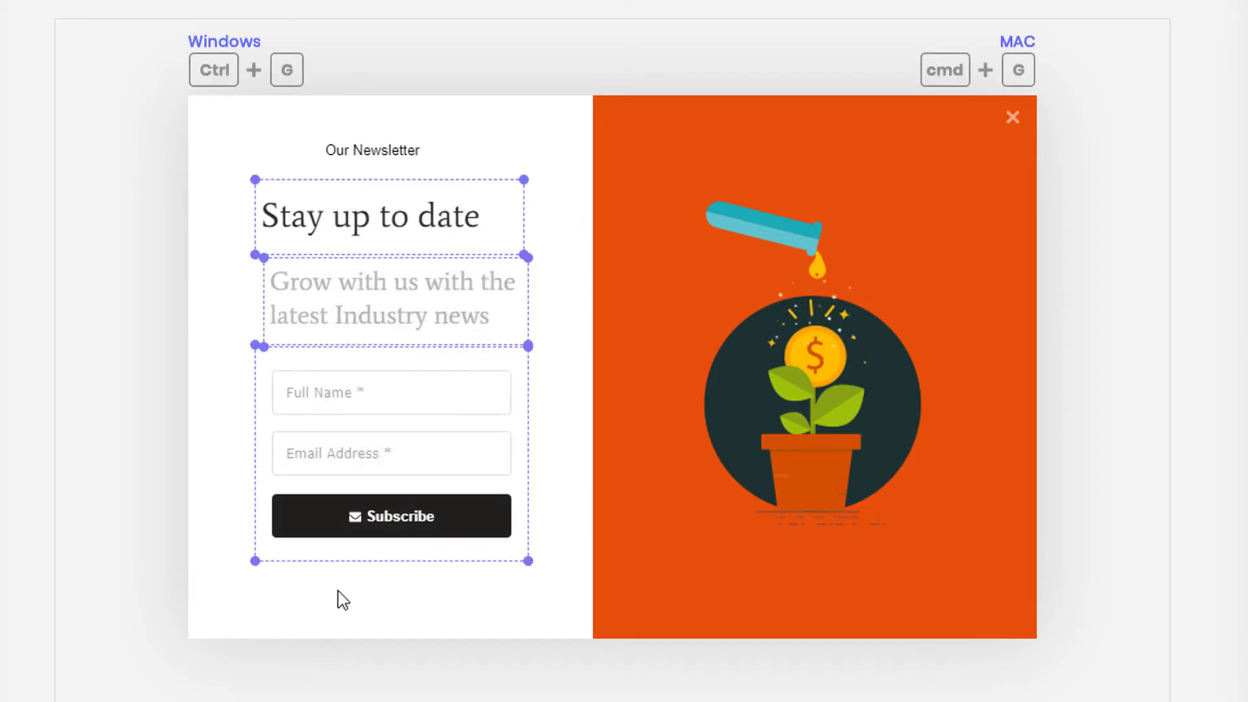
pyautogui.hotkey('ctrl', 'g')
pyautogui.moveTo(380, 445)
pyautogui.mouseDown()
pyautogui.moveTo(409, 435)
pyautogui.moveTo(398, 460)
pyautogui.moveTo(388, 440)
pyautogui.mouseUp()
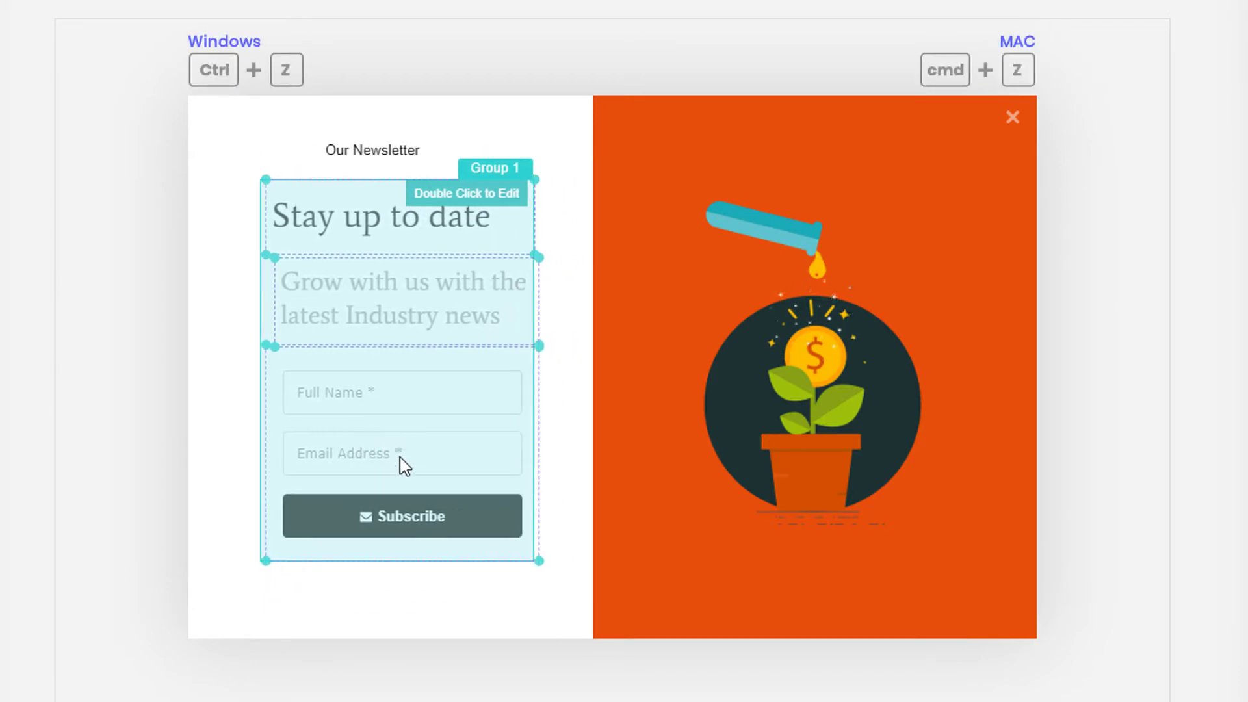
pyautogui.hotkey('ctrl', 'z')
pyautogui.click(554, 429)
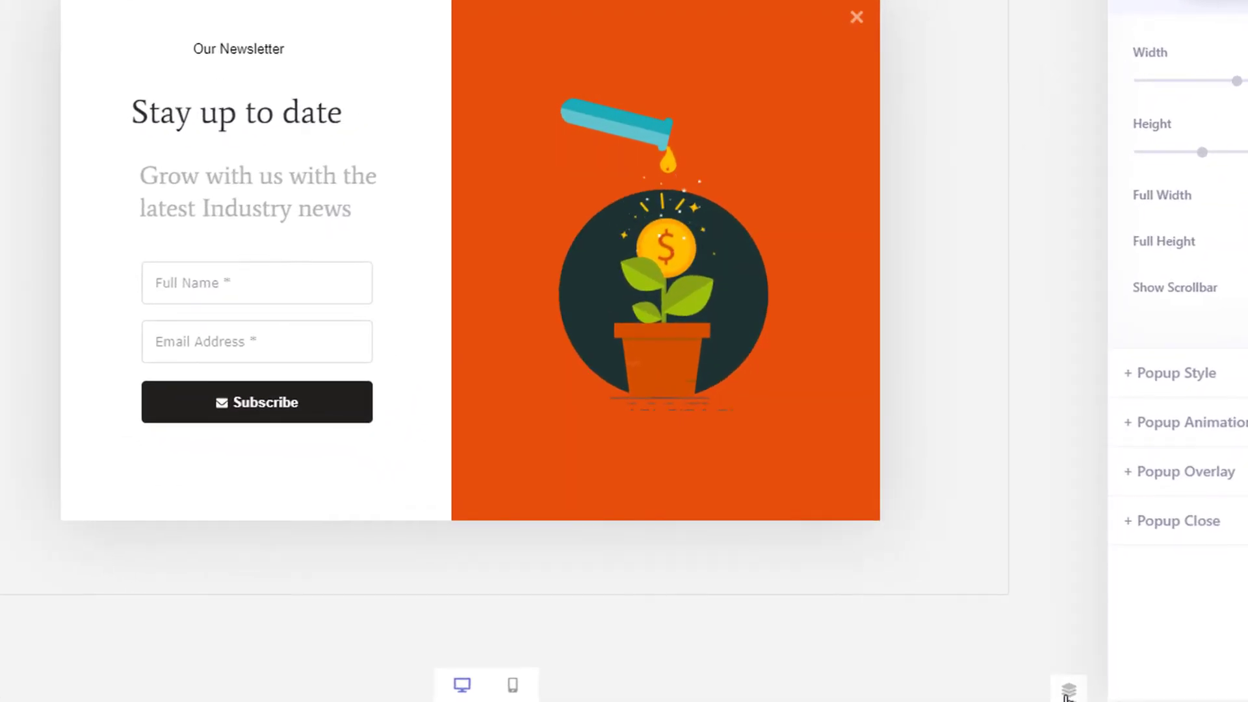
# - Open the All Elements list, try moving Shape above Image, and toggle the Image's visibility
pyautogui.click(1013, 692)
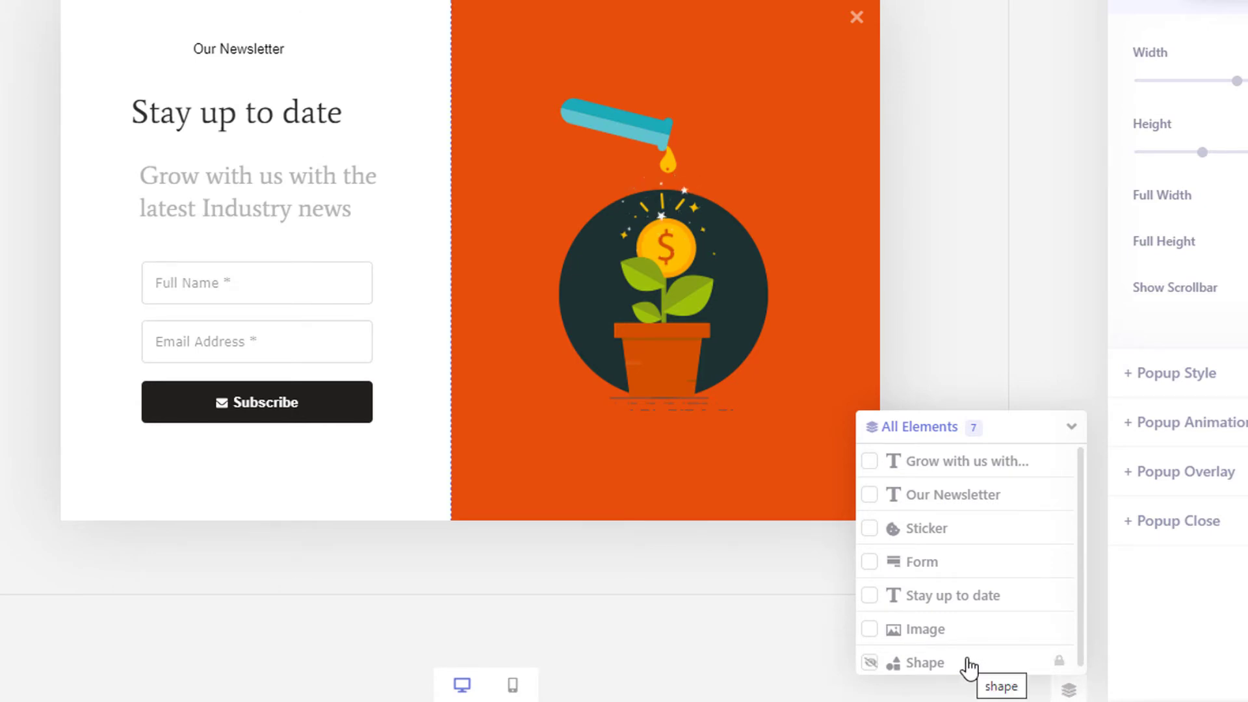
pyautogui.moveTo(970, 665)
pyautogui.mouseDown()
pyautogui.moveTo(972, 610)
pyautogui.moveTo(969, 655)
pyautogui.mouseUp()
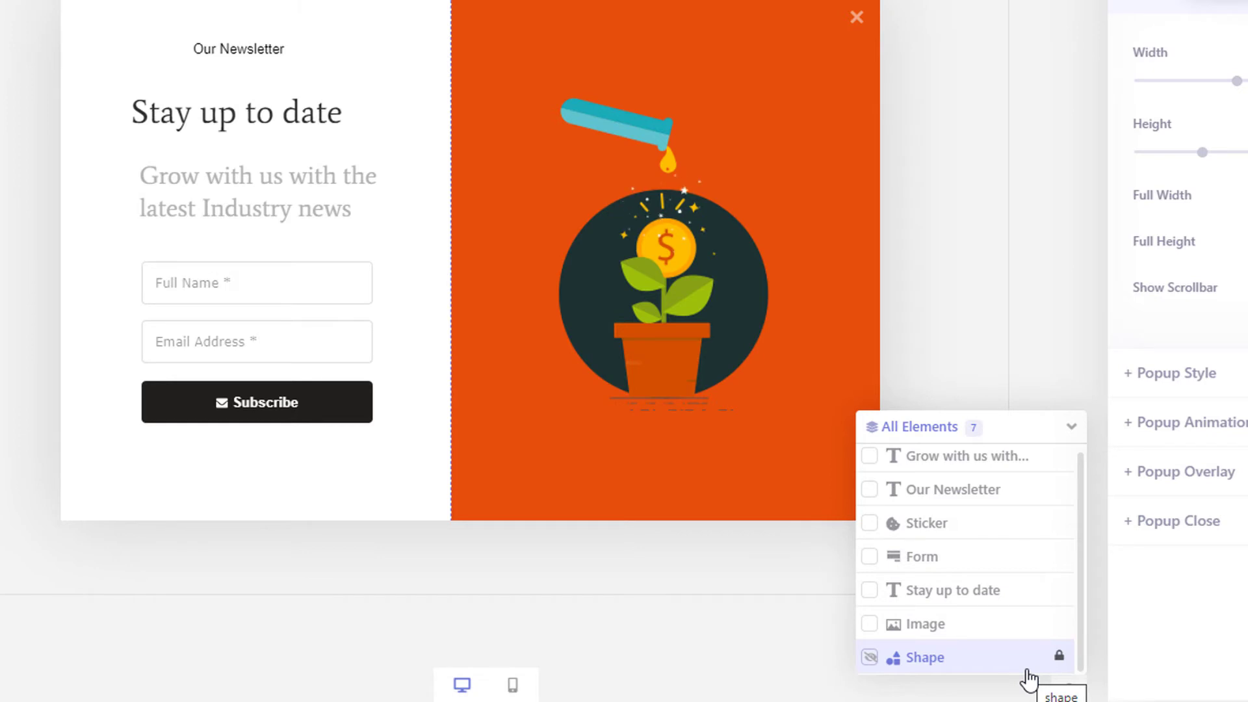
pyautogui.click(875, 630)
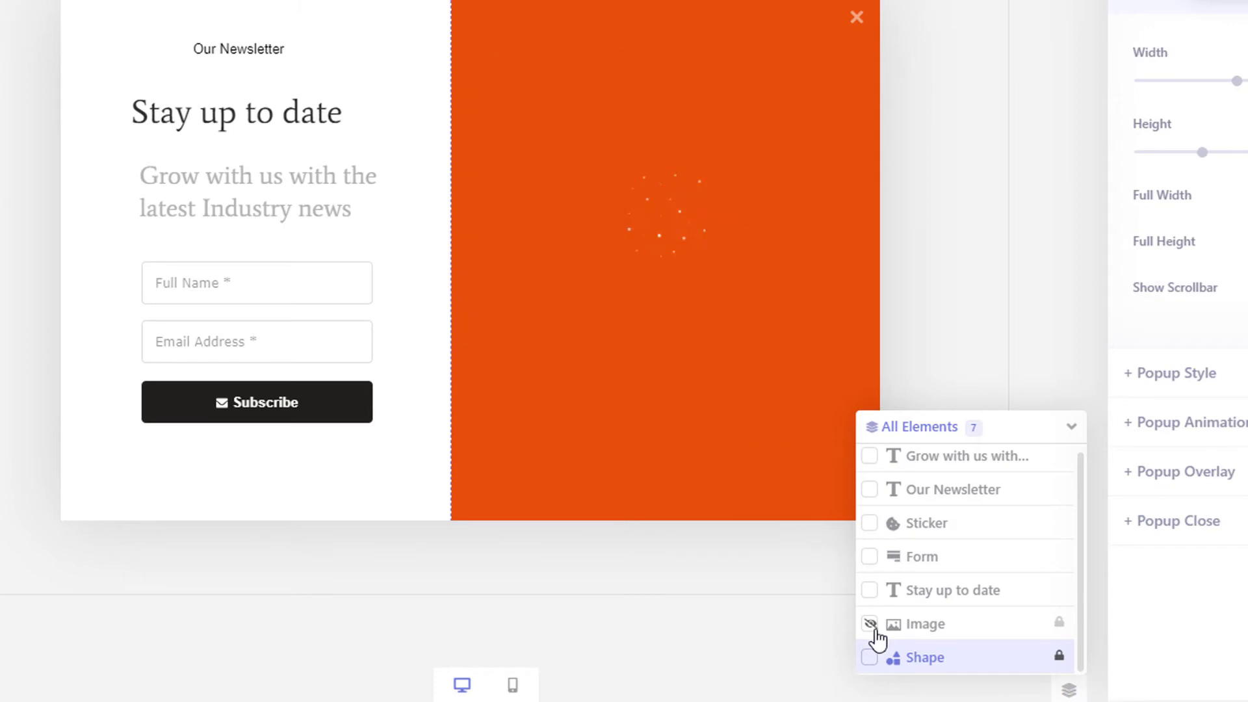
pyautogui.click(876, 630)
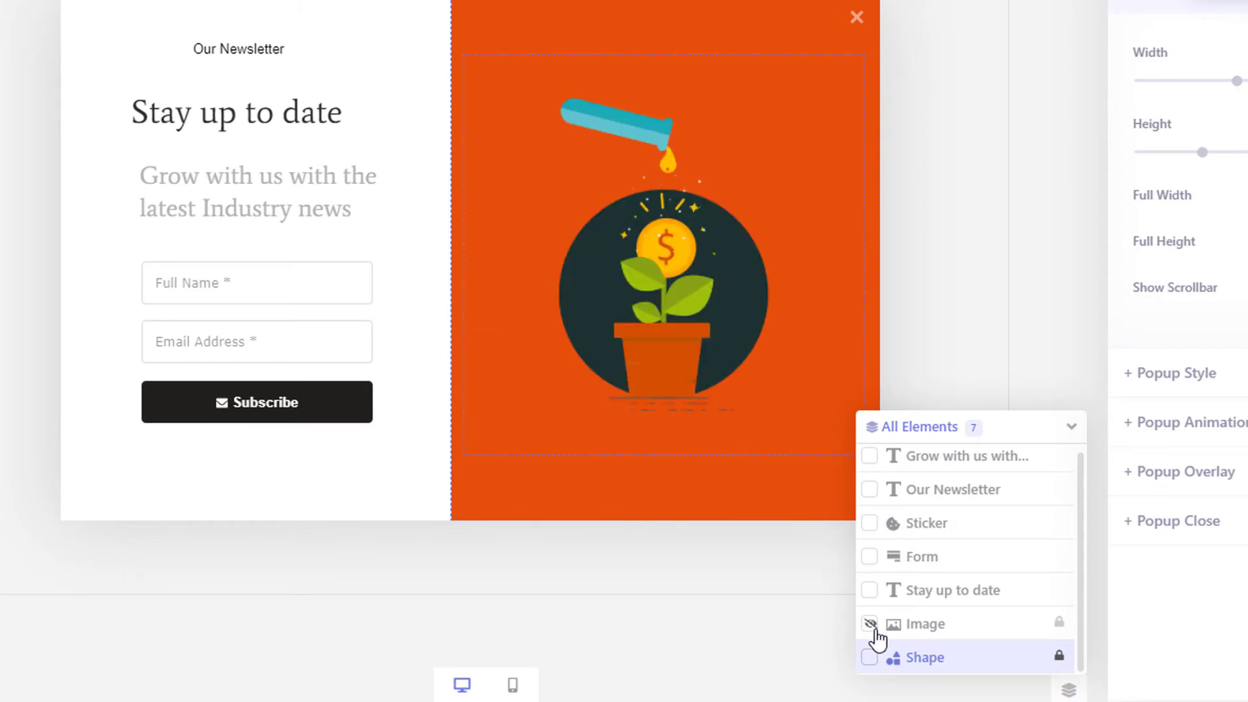
pyautogui.rightClick(963, 628)
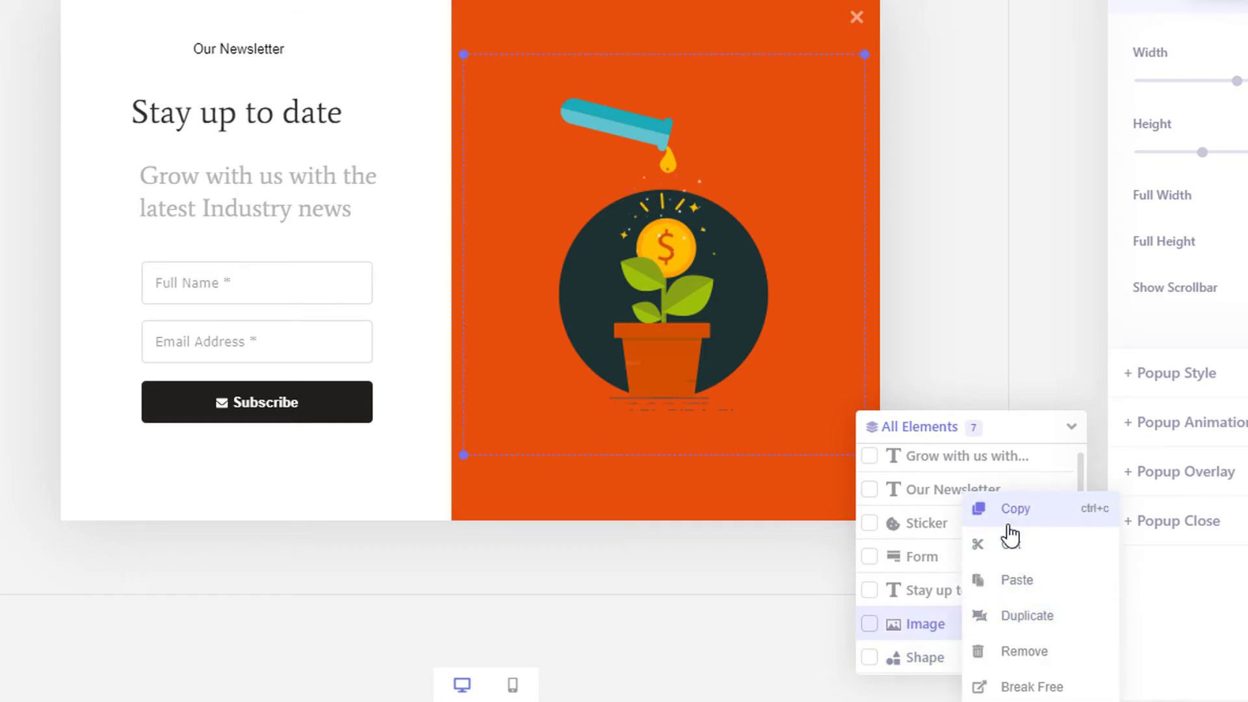
pyautogui.click(907, 685)
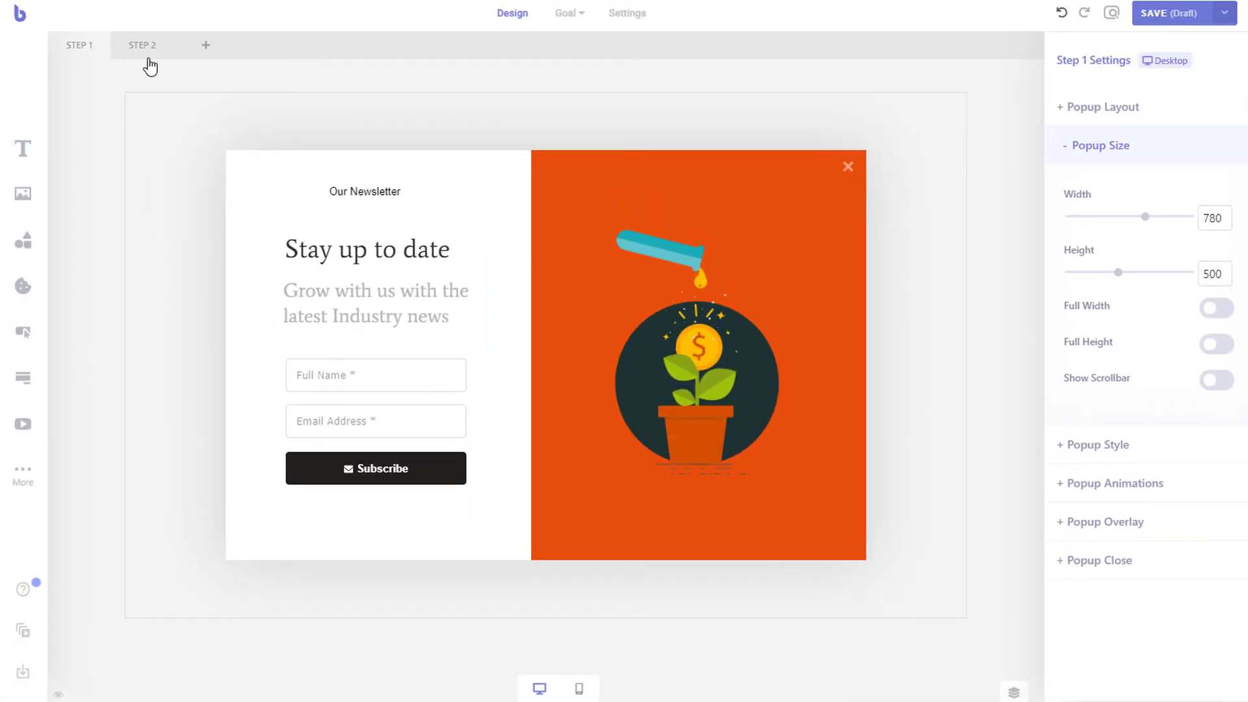
pyautogui.click(142, 58)
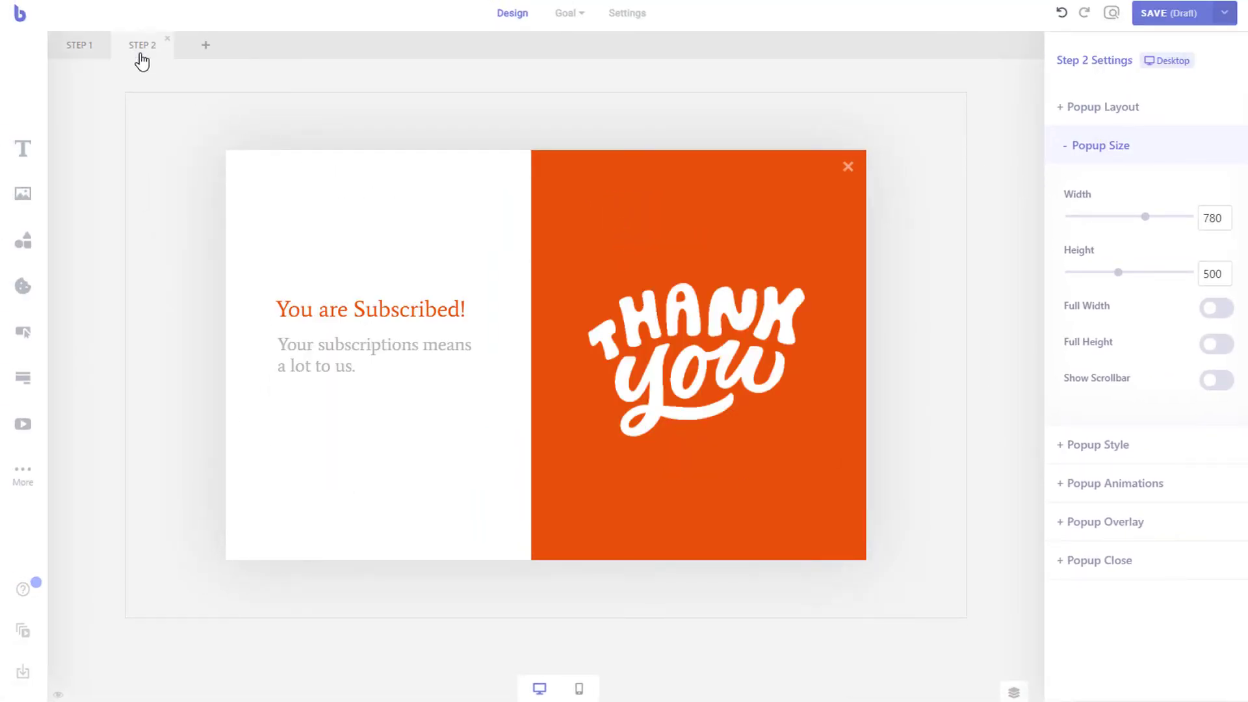
pyautogui.click(76, 60)
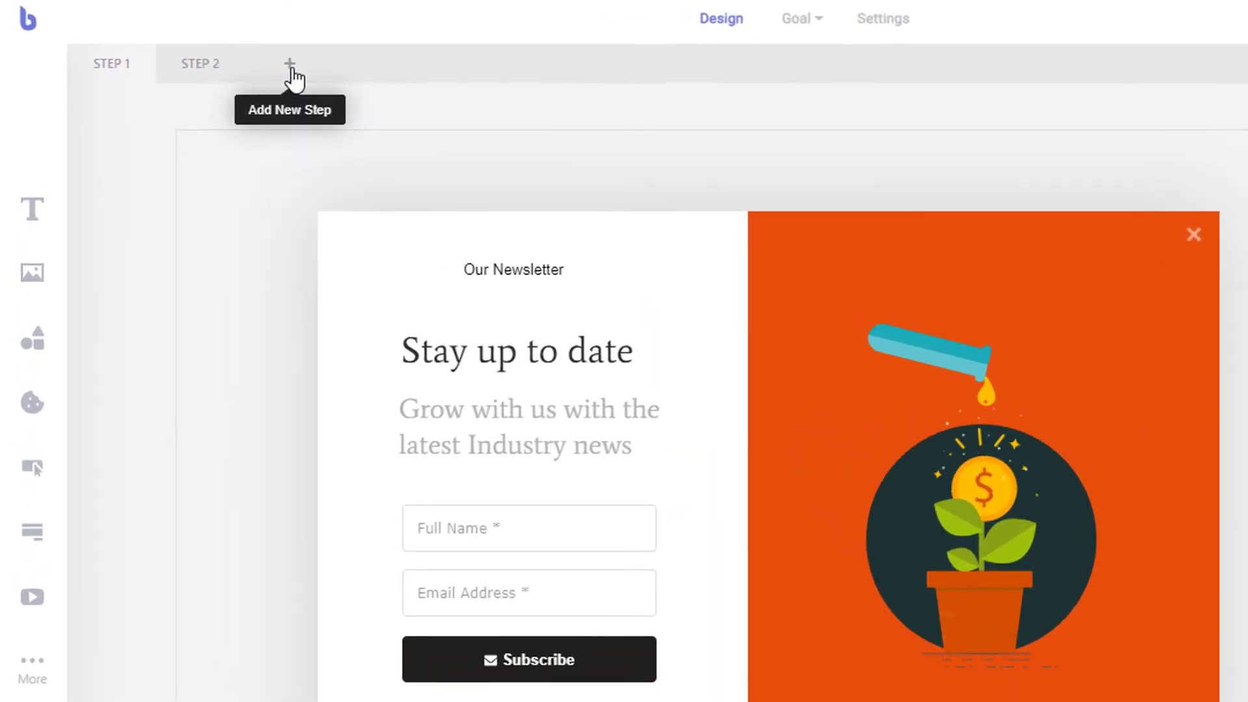
pyautogui.click(290, 65)
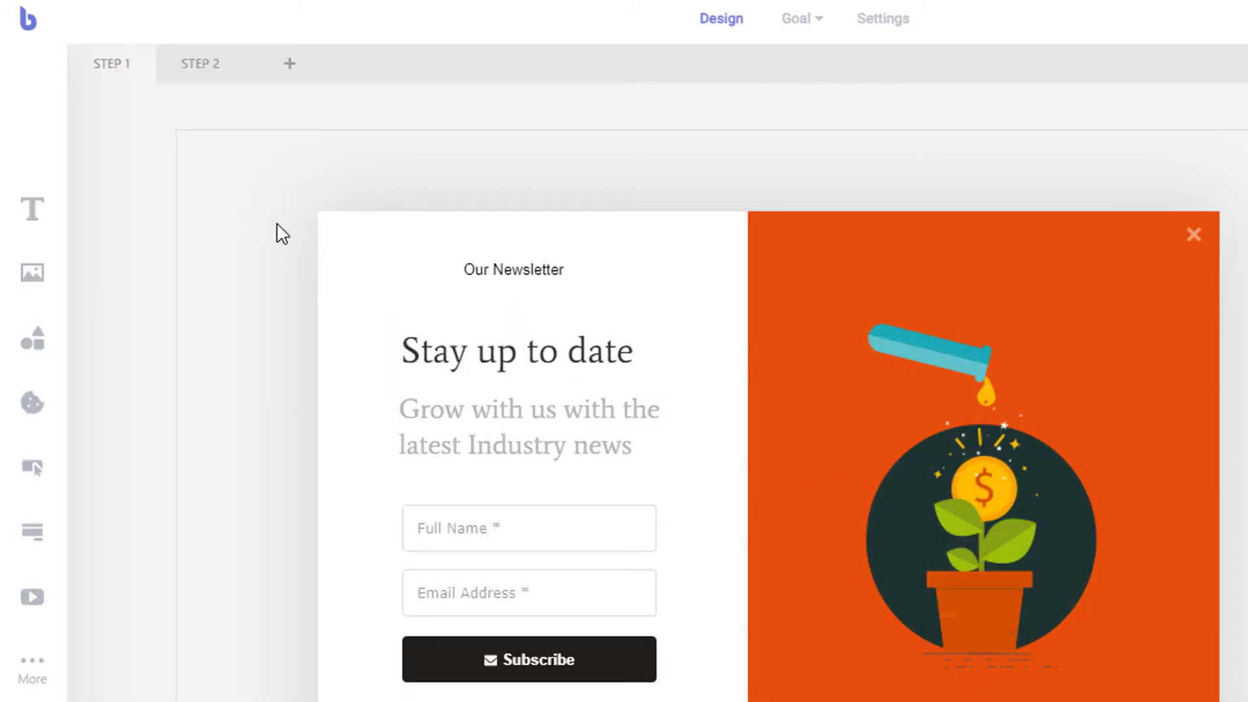
pyautogui.rightClick(126, 73)
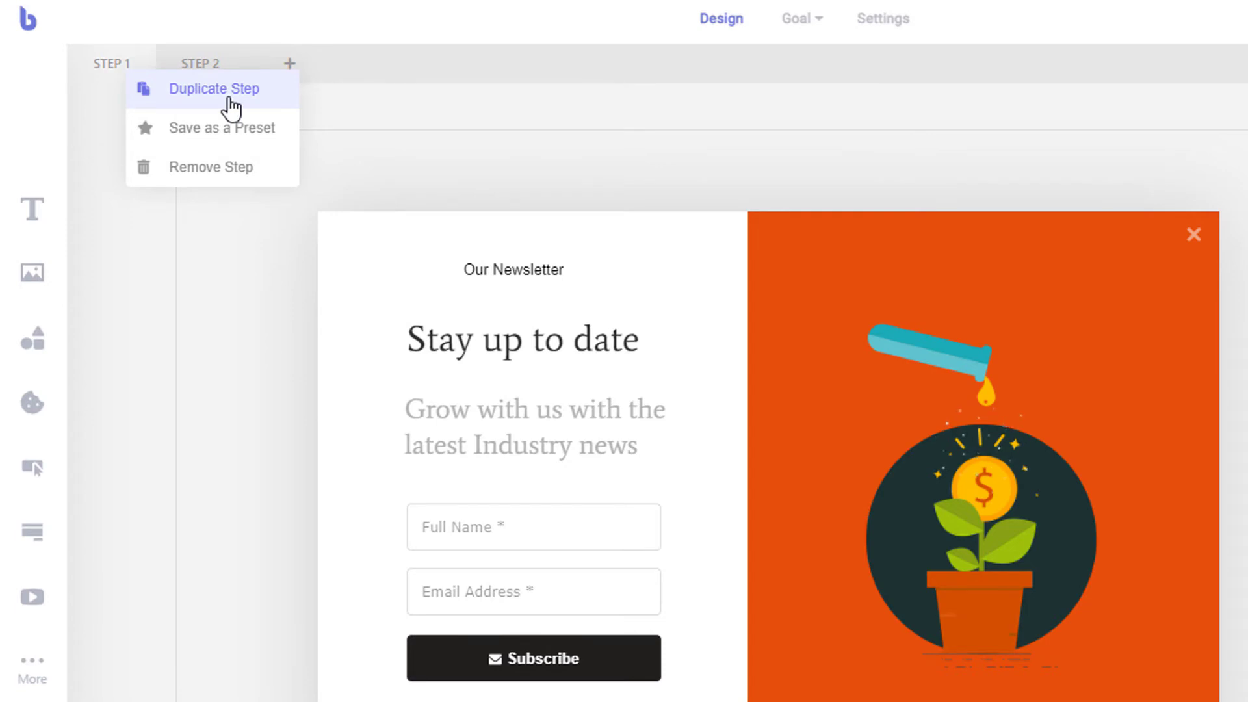
pyautogui.click(116, 125)
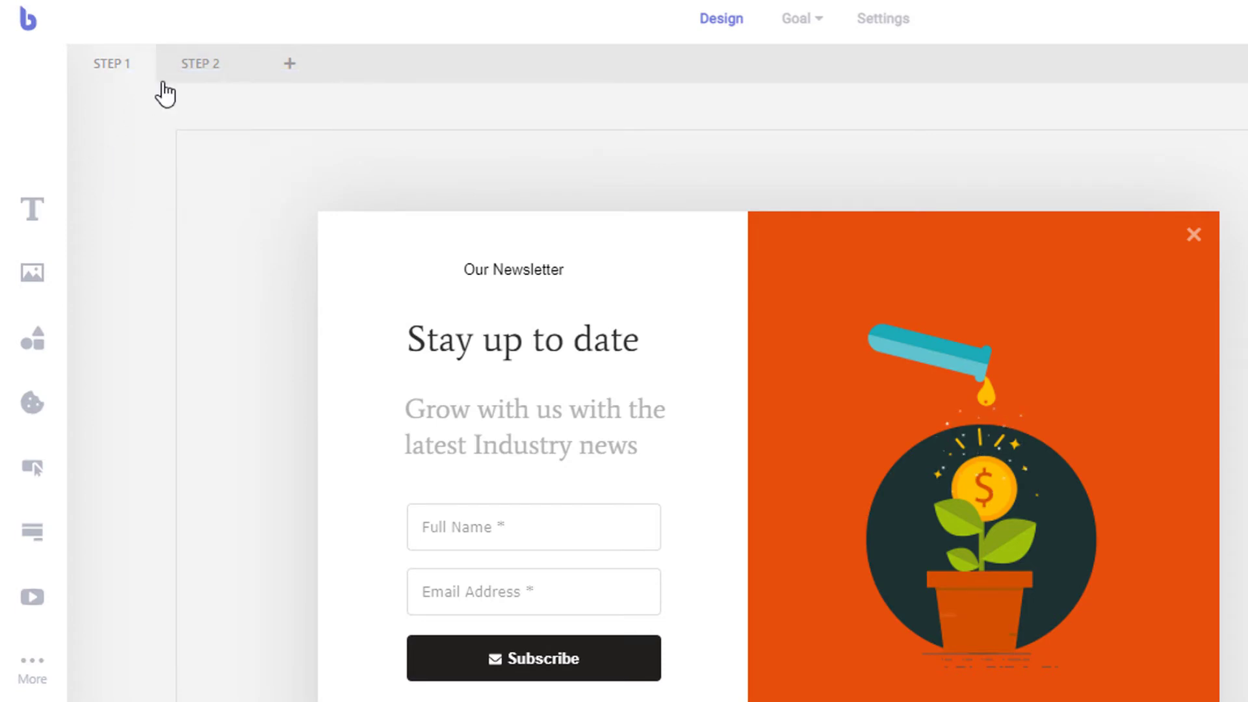
pyautogui.moveTo(197, 73); pyautogui.dragTo(104, 79)
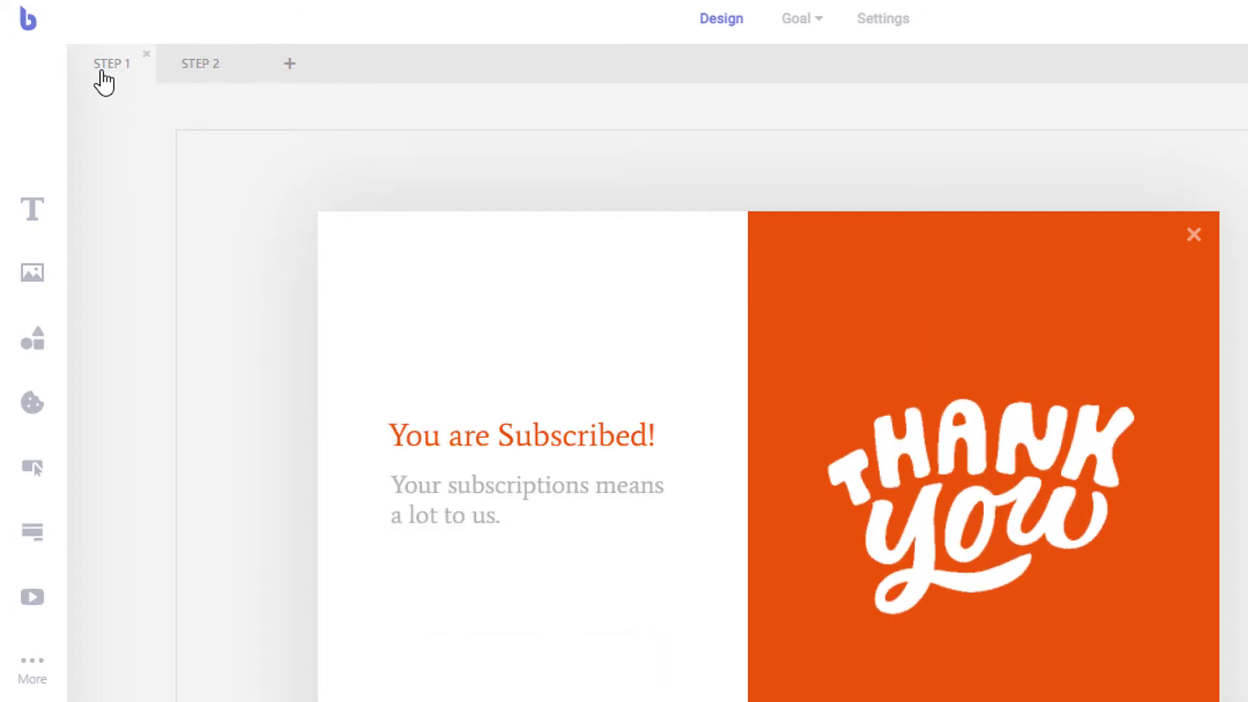
pyautogui.moveTo(103, 77); pyautogui.dragTo(198, 76)
pyautogui.click(101, 78)
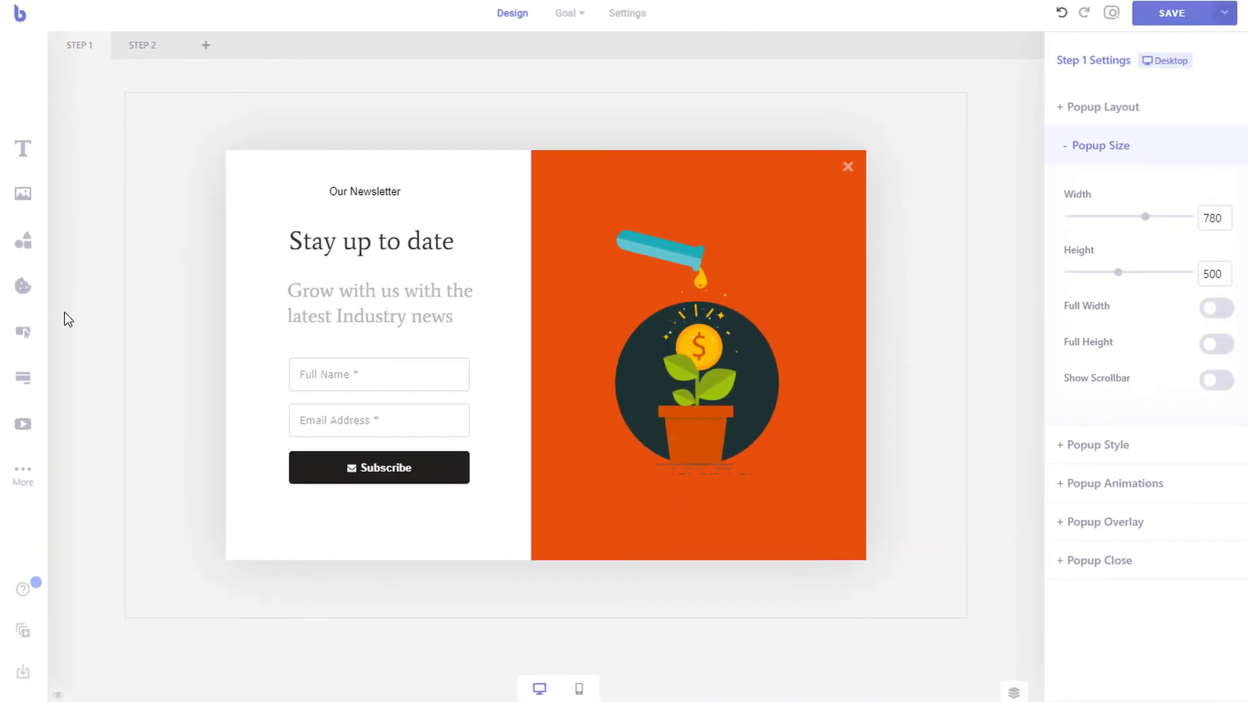
# - Add a 'click Me' button below Subscribe with its click action set to Go to Step 2
pyautogui.moveTo(23, 333); pyautogui.dragTo(413, 521)
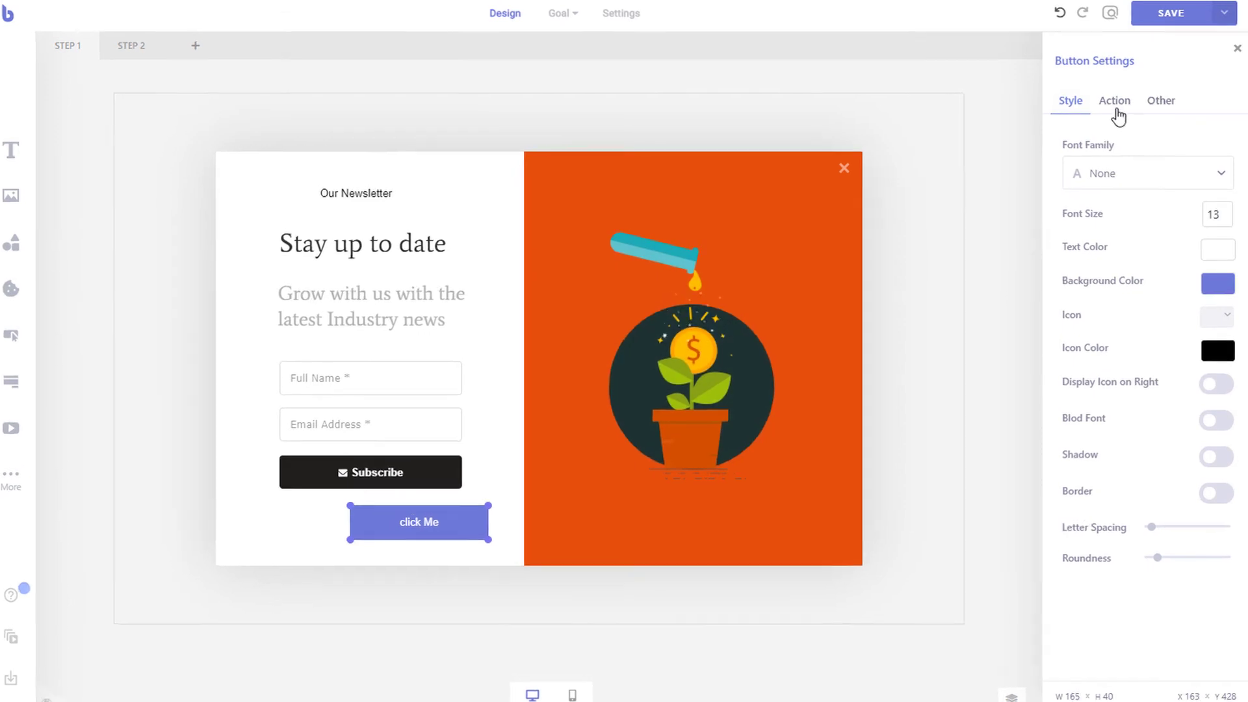
pyautogui.click(1115, 101)
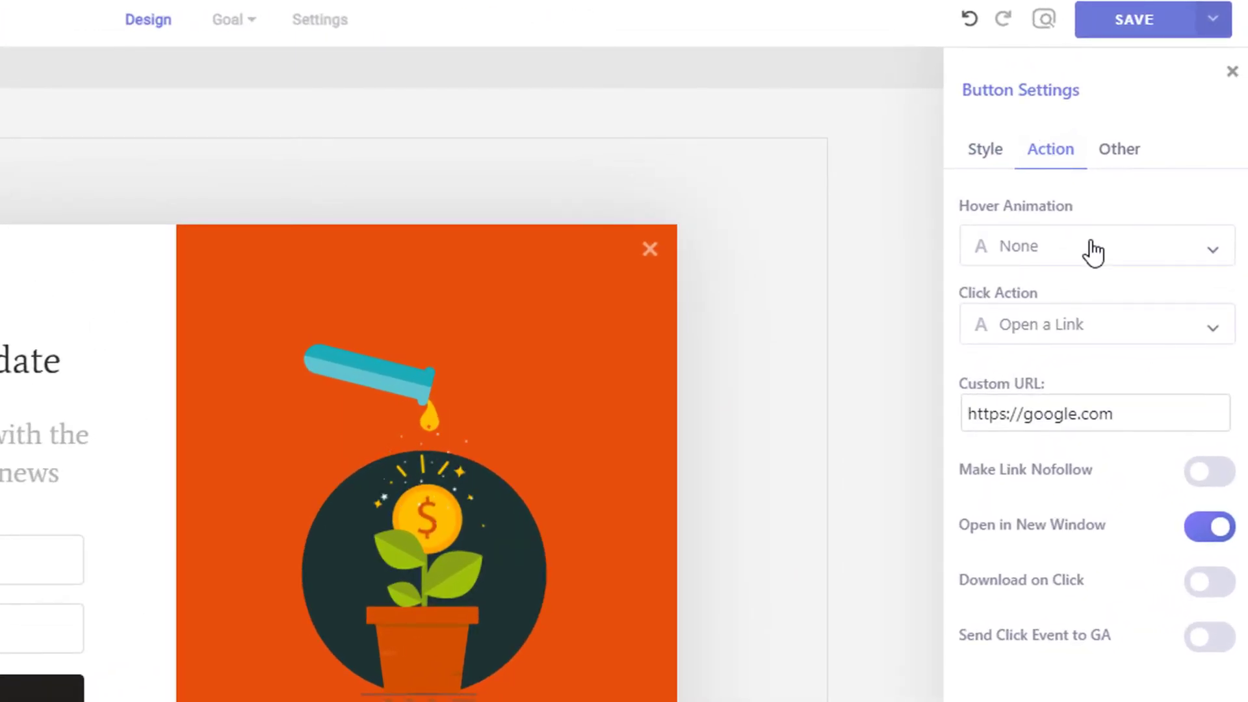
pyautogui.click(1094, 325)
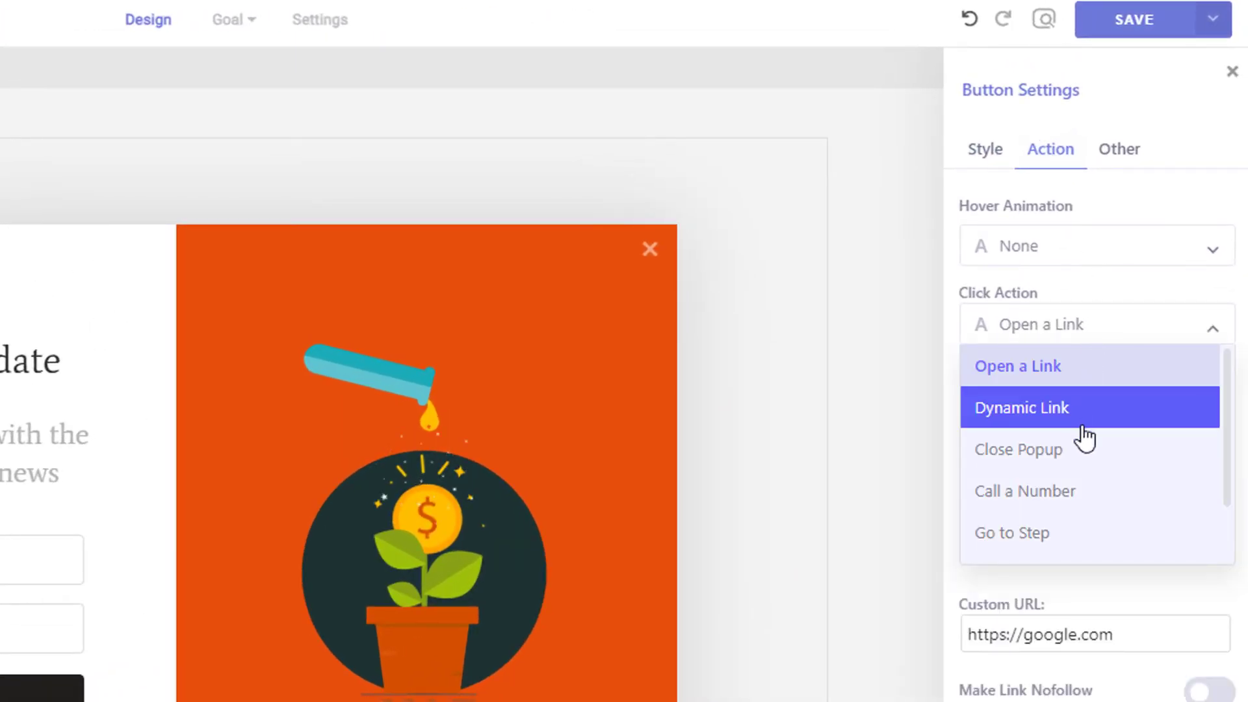
pyautogui.click(1065, 536)
pyautogui.click(1068, 426)
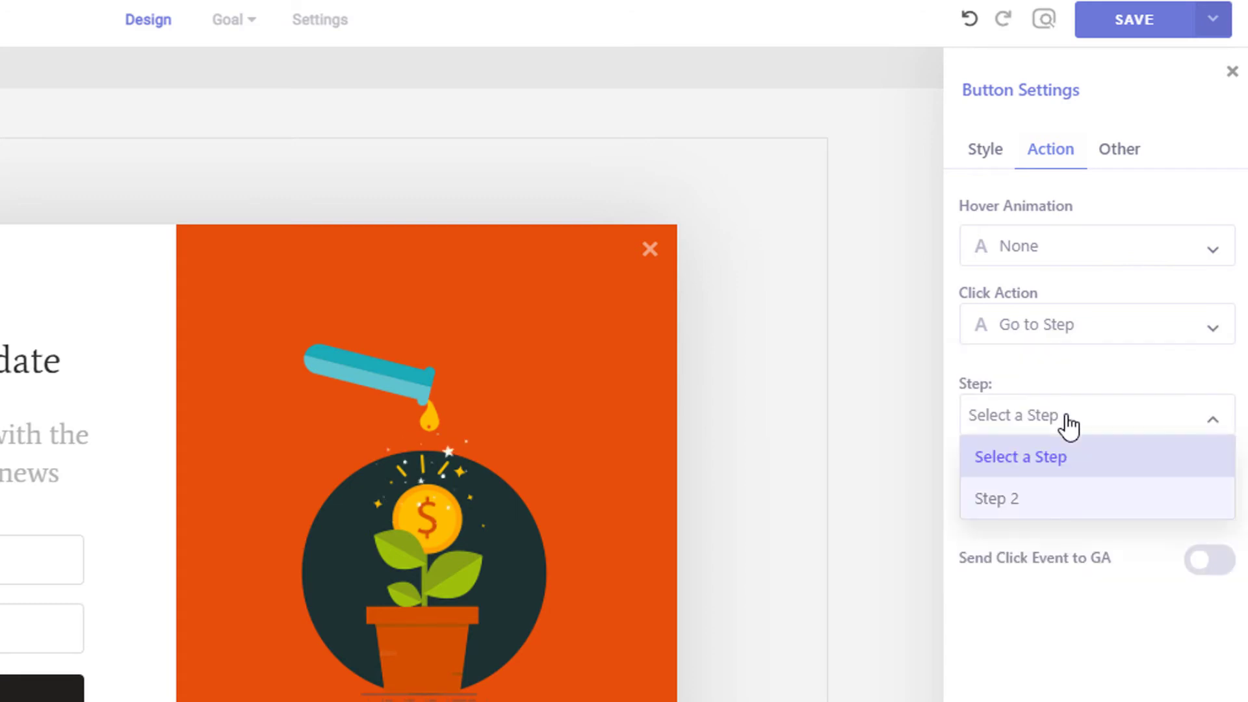
pyautogui.click(1061, 499)
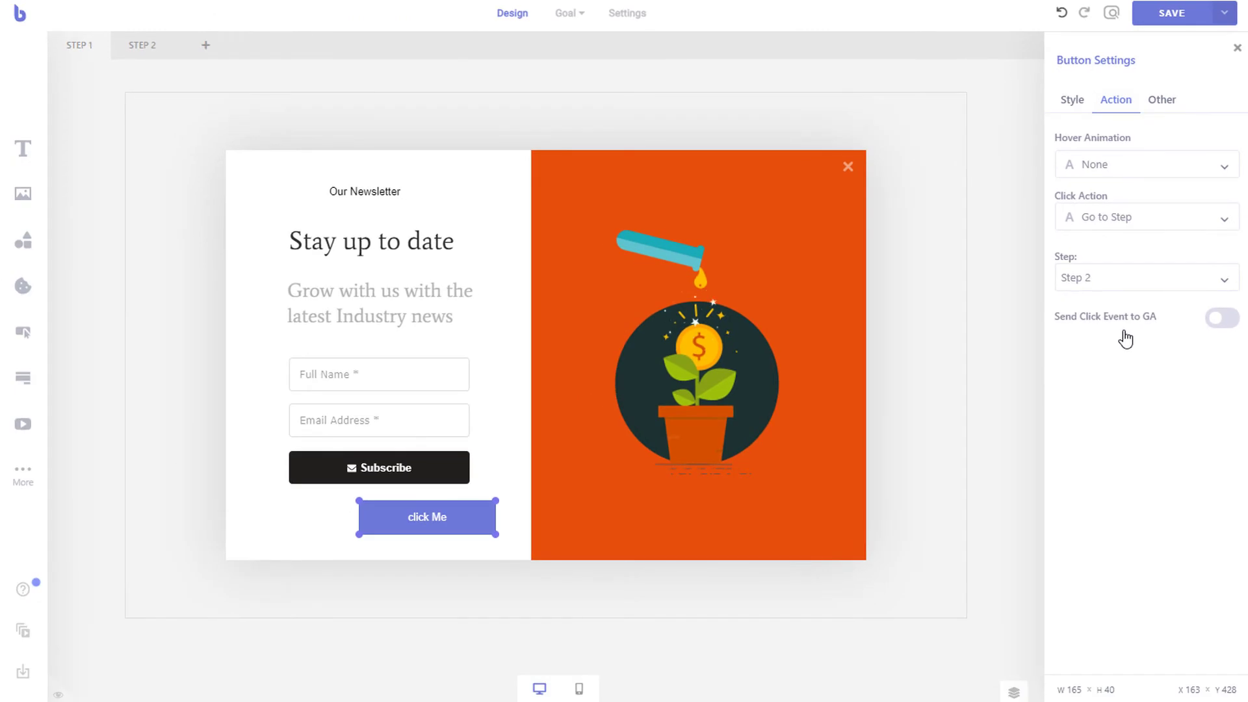
# - Set the signup form's Submission Success Action to Go to Another Step, step 2
pyautogui.click(457, 430)
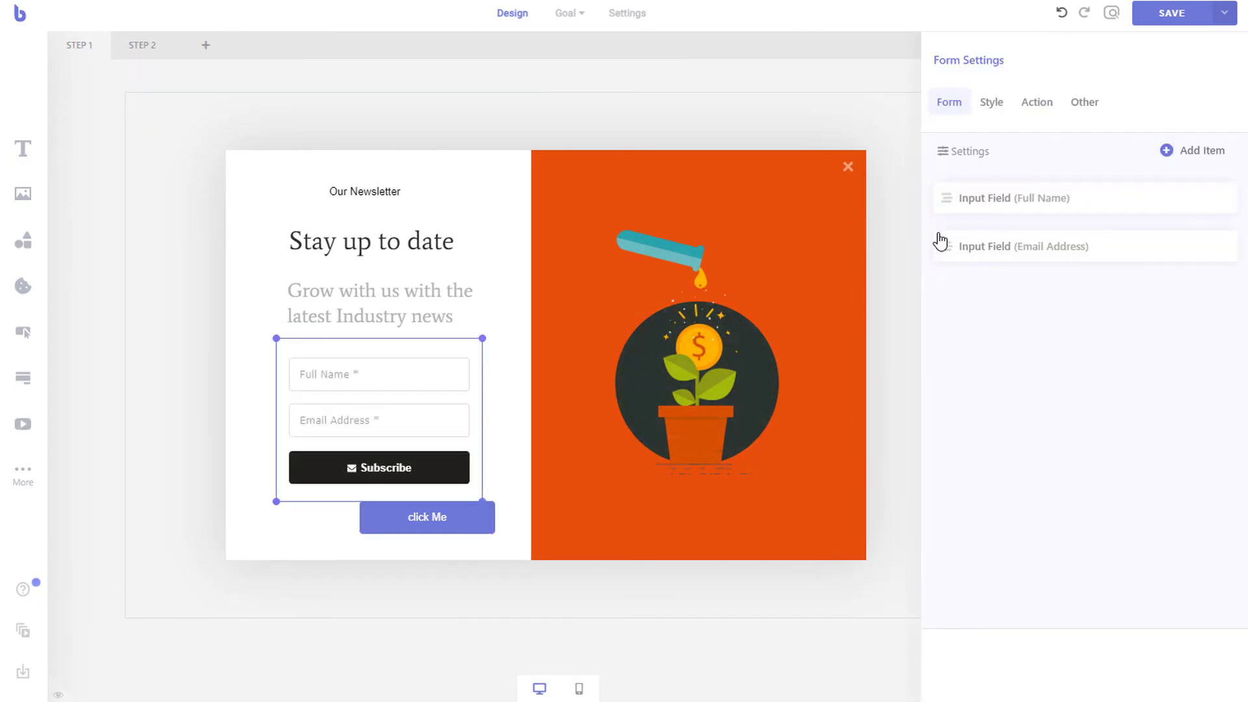
pyautogui.click(1035, 106)
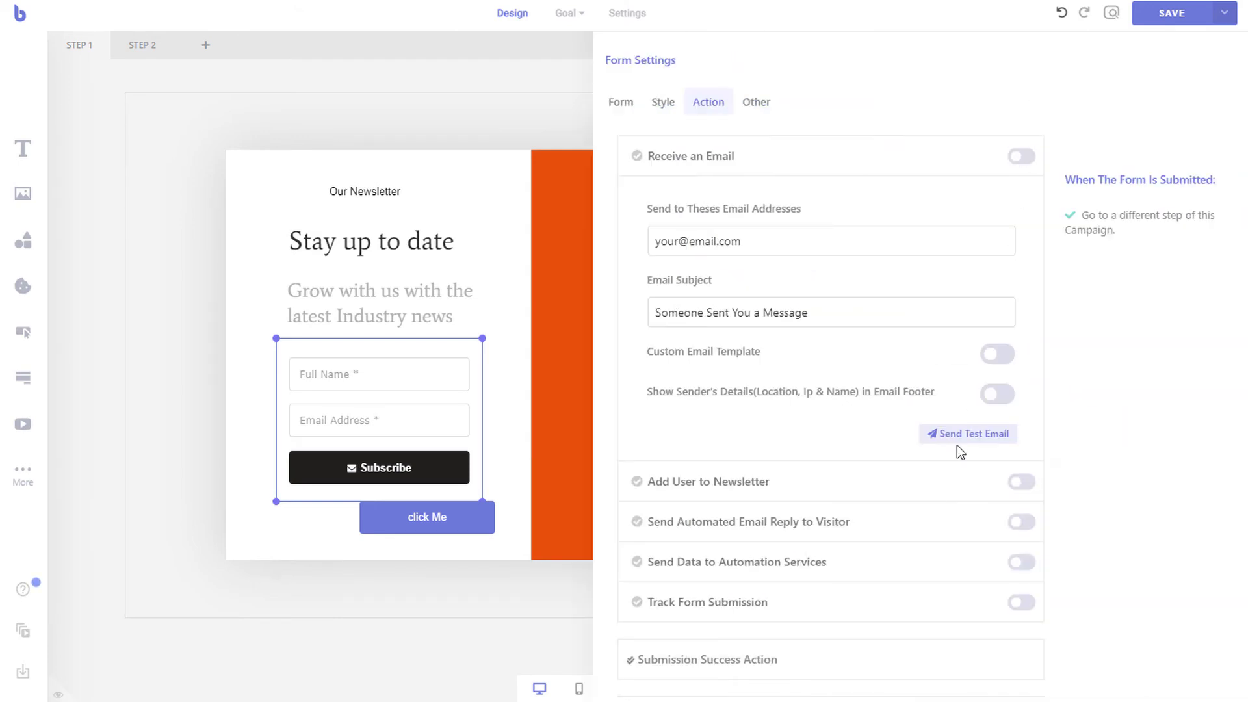
pyautogui.click(844, 655)
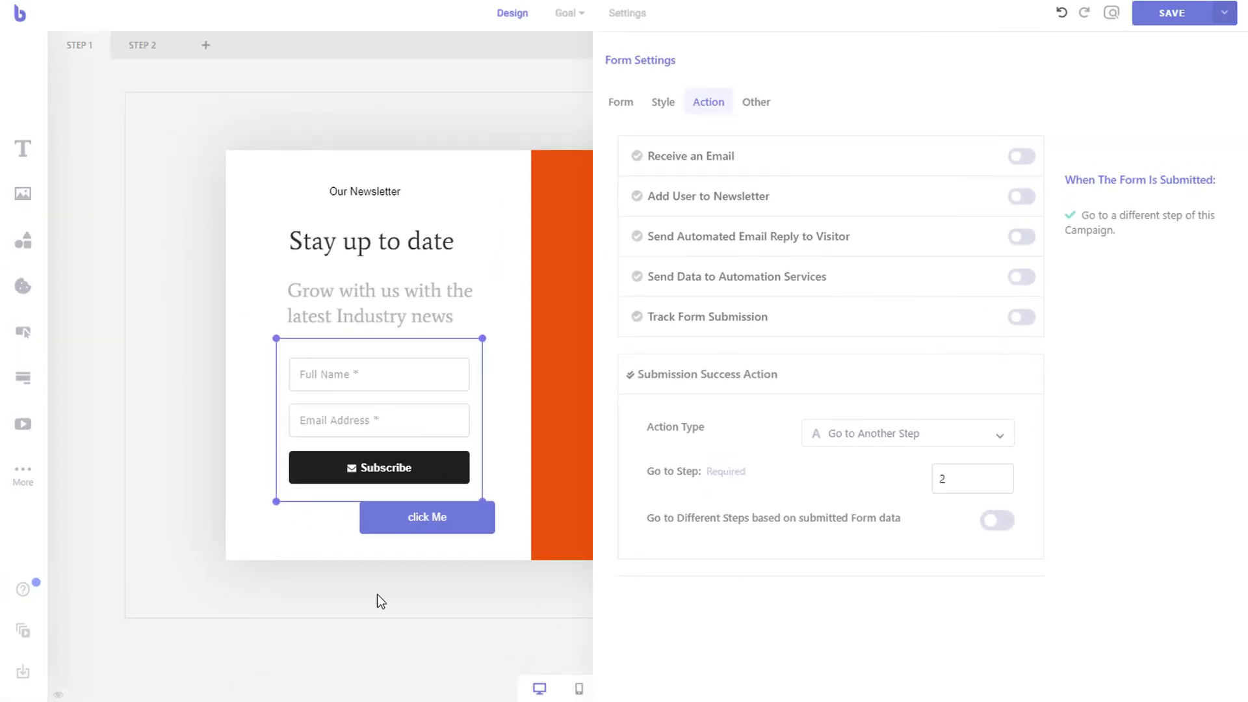
pyautogui.click(377, 594)
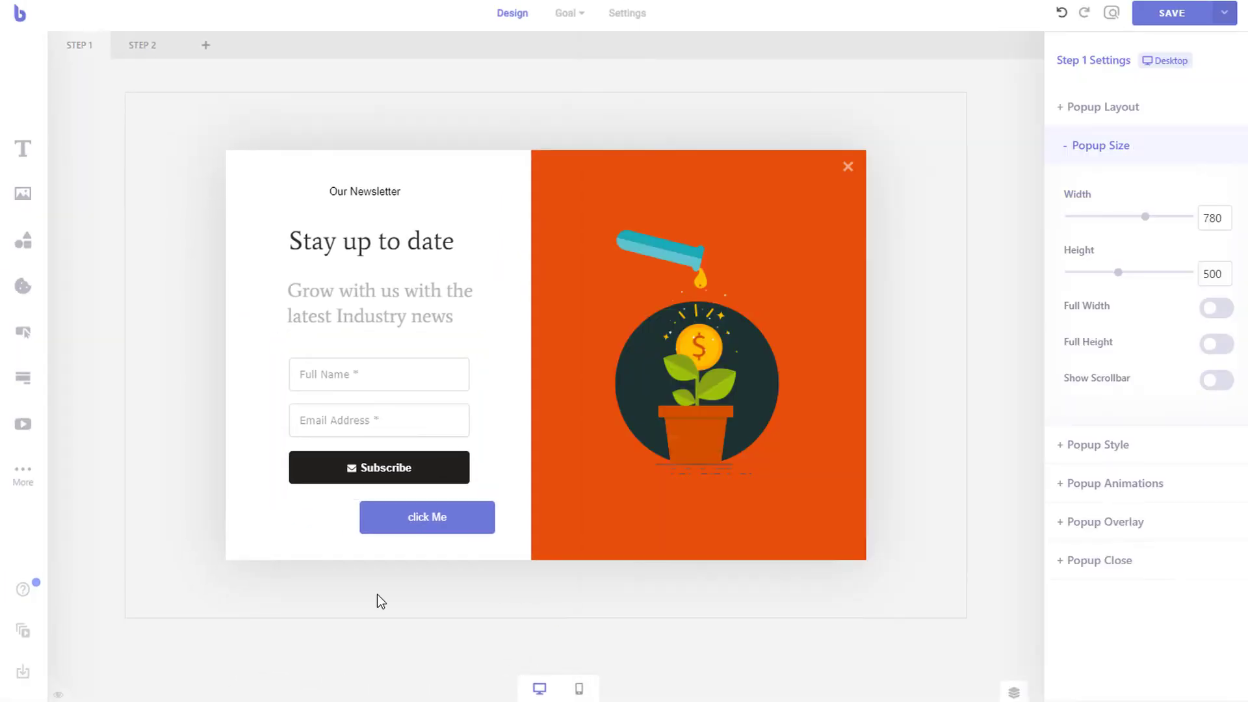
# - Delete the 'click Me' button, then review Popup Style, Animations, Size and the mobile view
pyautogui.click(388, 532)
pyautogui.press('Delete')
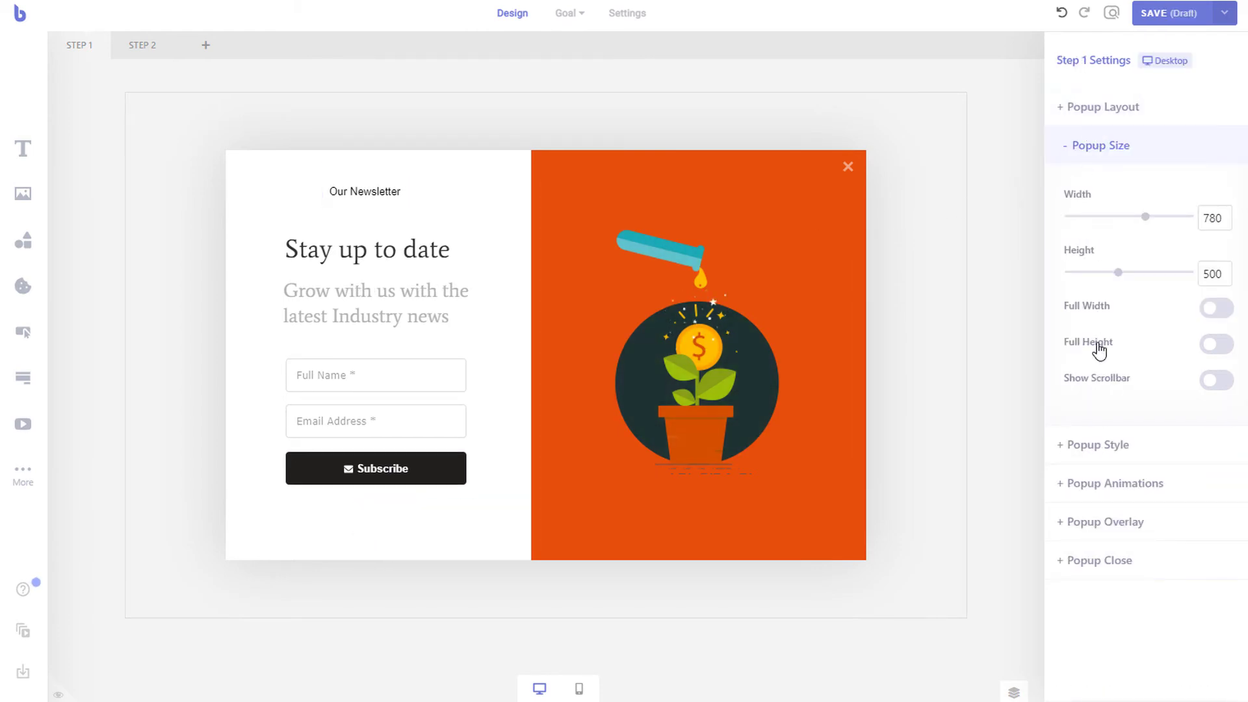
pyautogui.click(1113, 463)
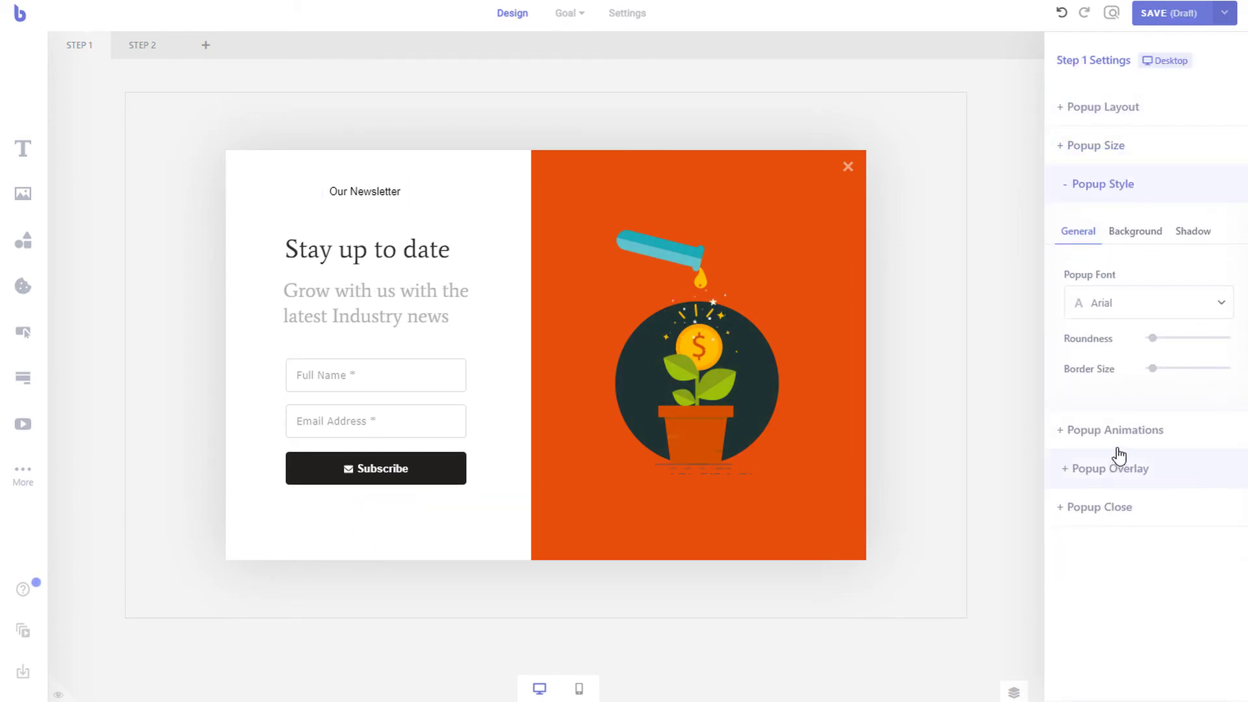
pyautogui.click(1118, 449)
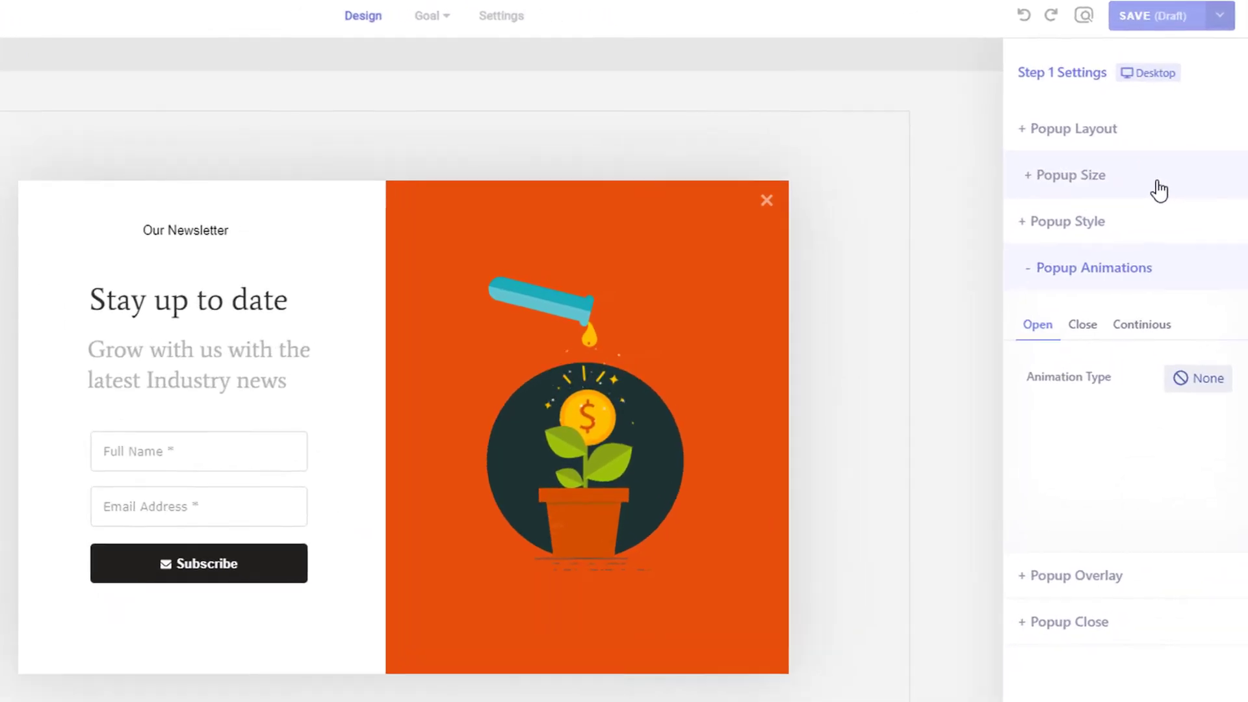
pyautogui.click(1170, 156)
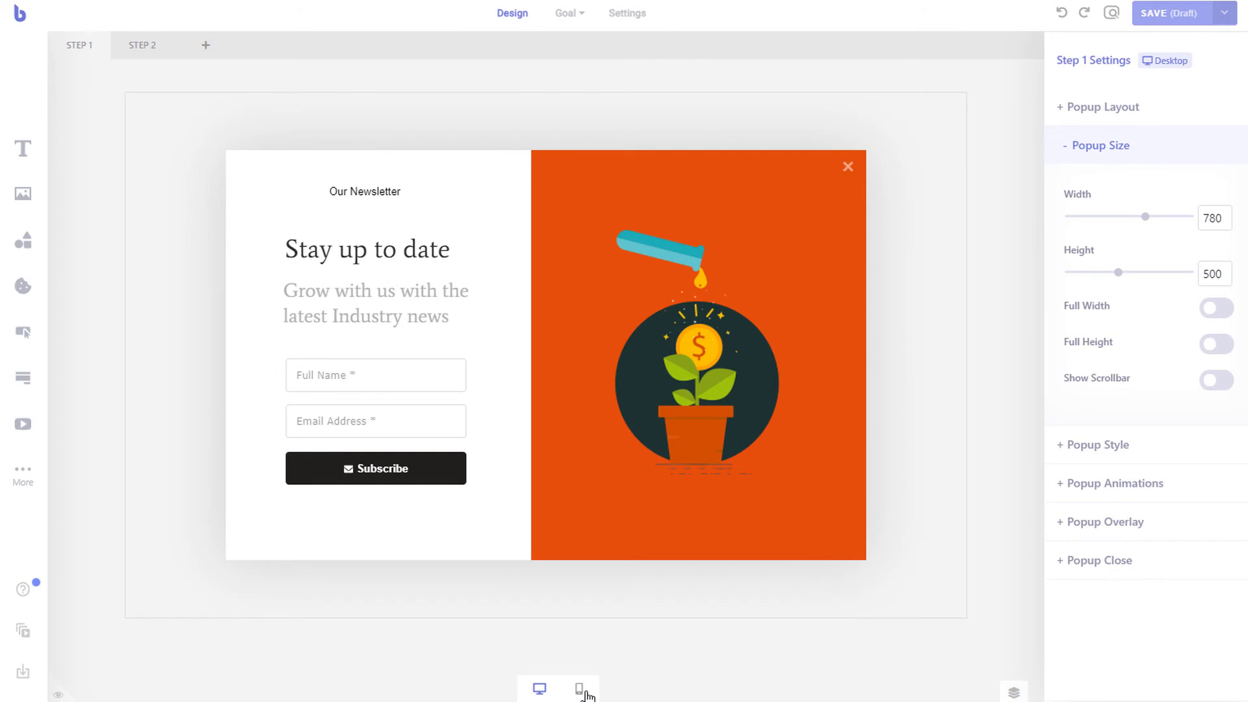
pyautogui.click(580, 690)
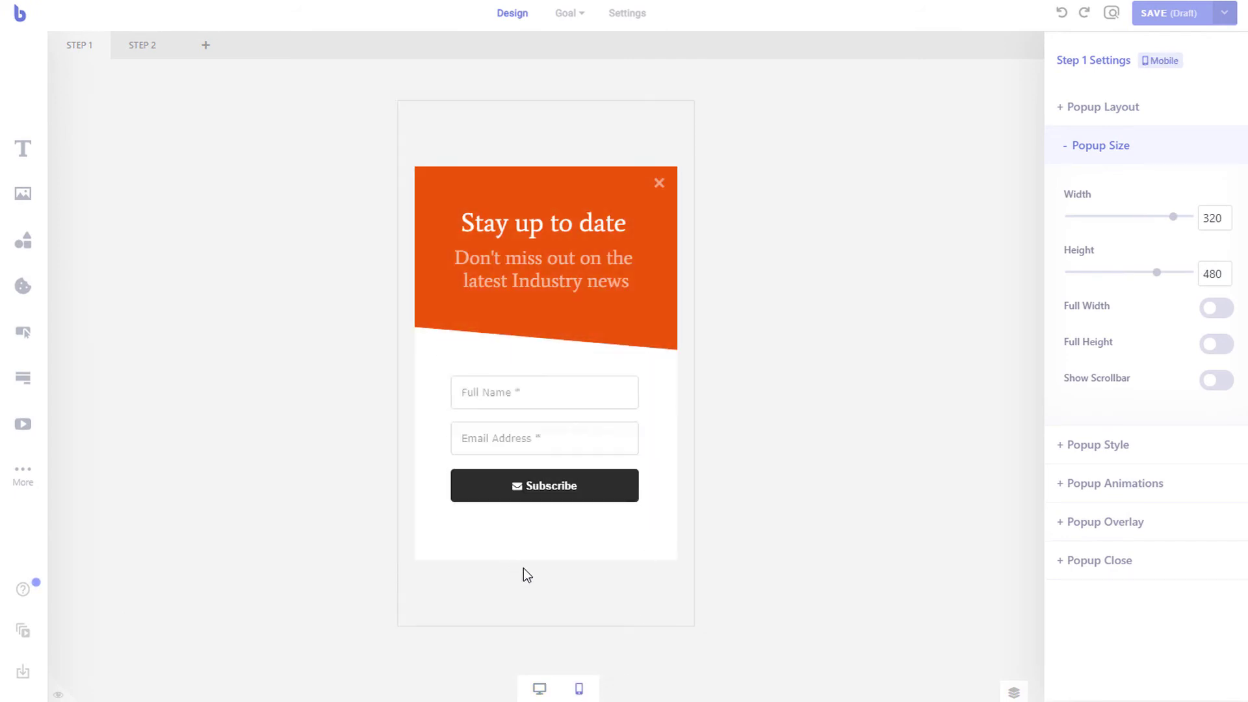
pyautogui.click(540, 690)
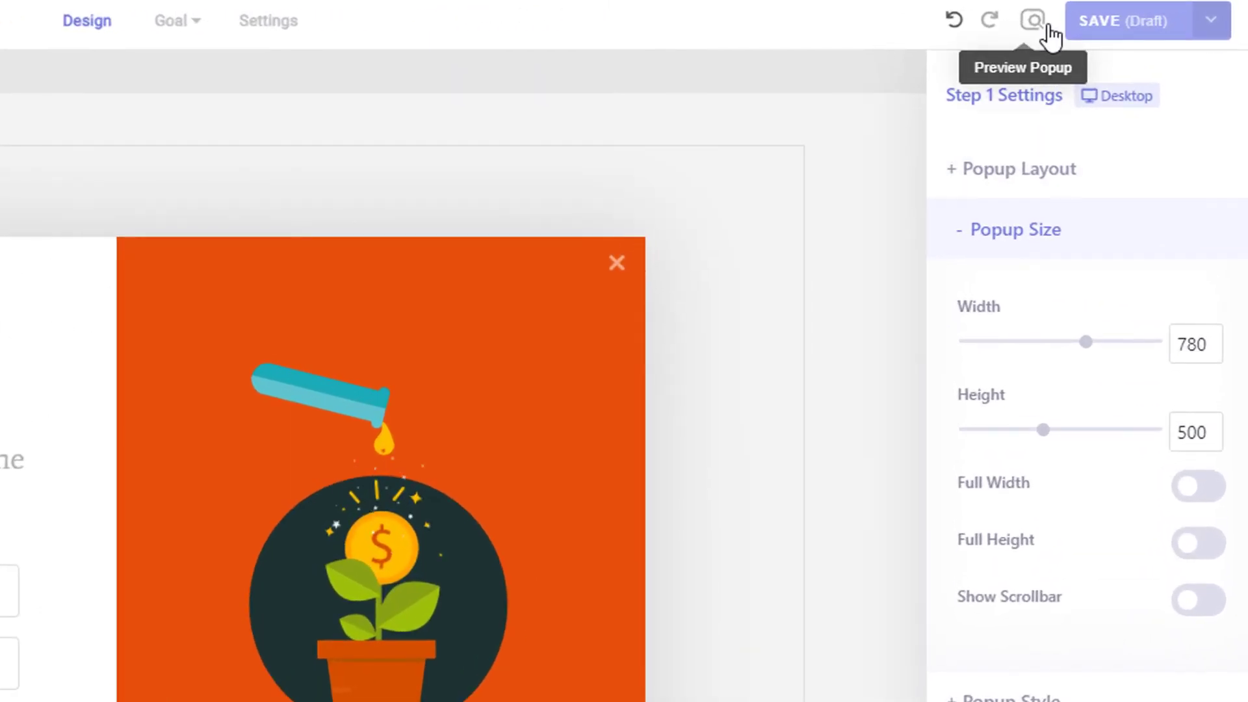
pyautogui.click(1045, 27)
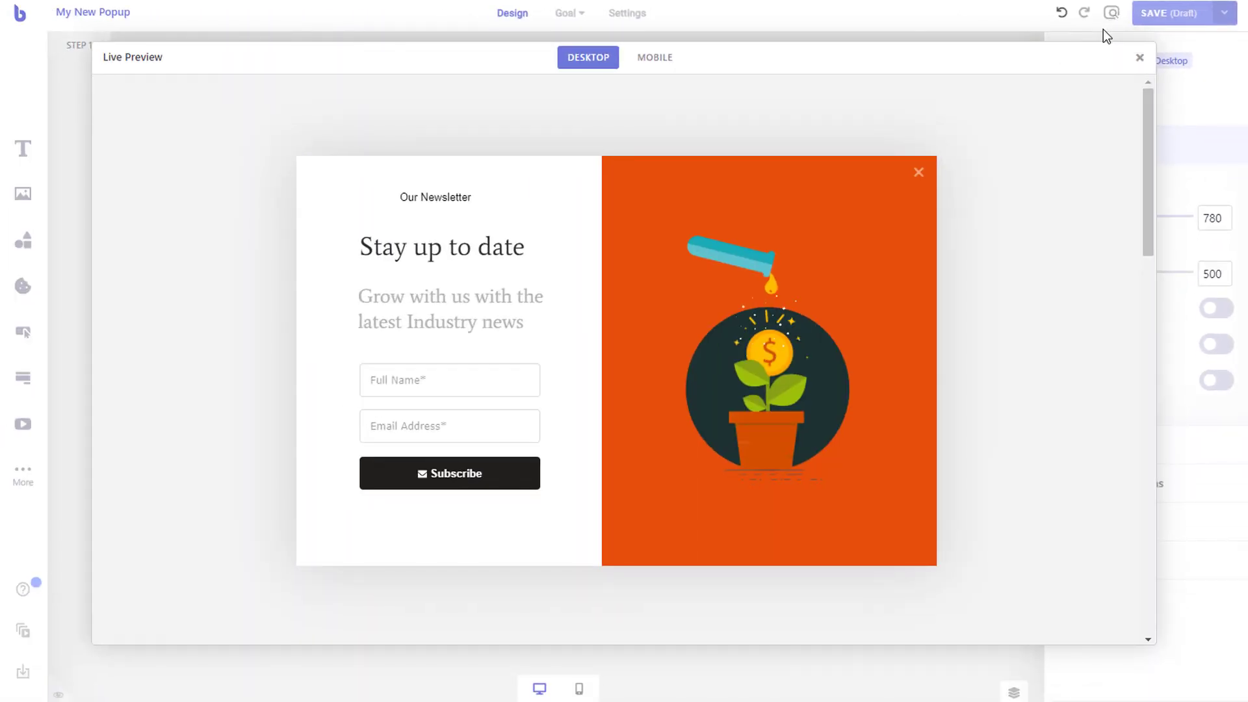
pyautogui.click(1137, 59)
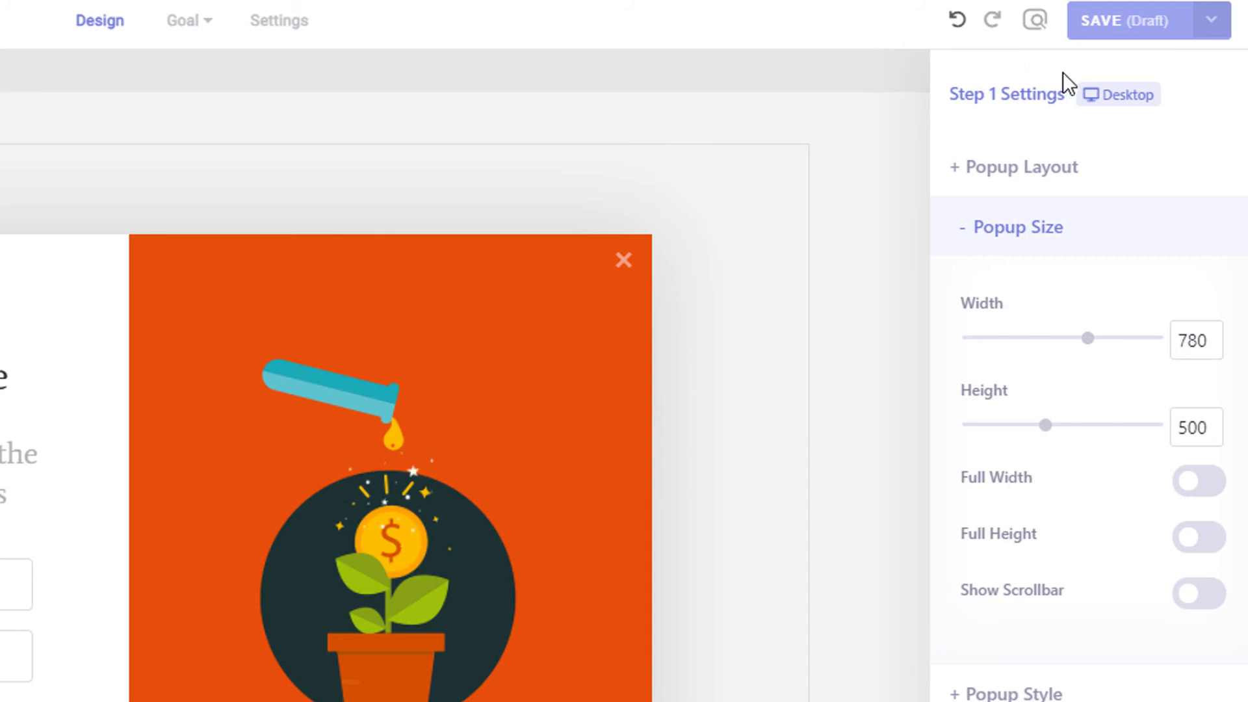
pyautogui.click(1214, 24)
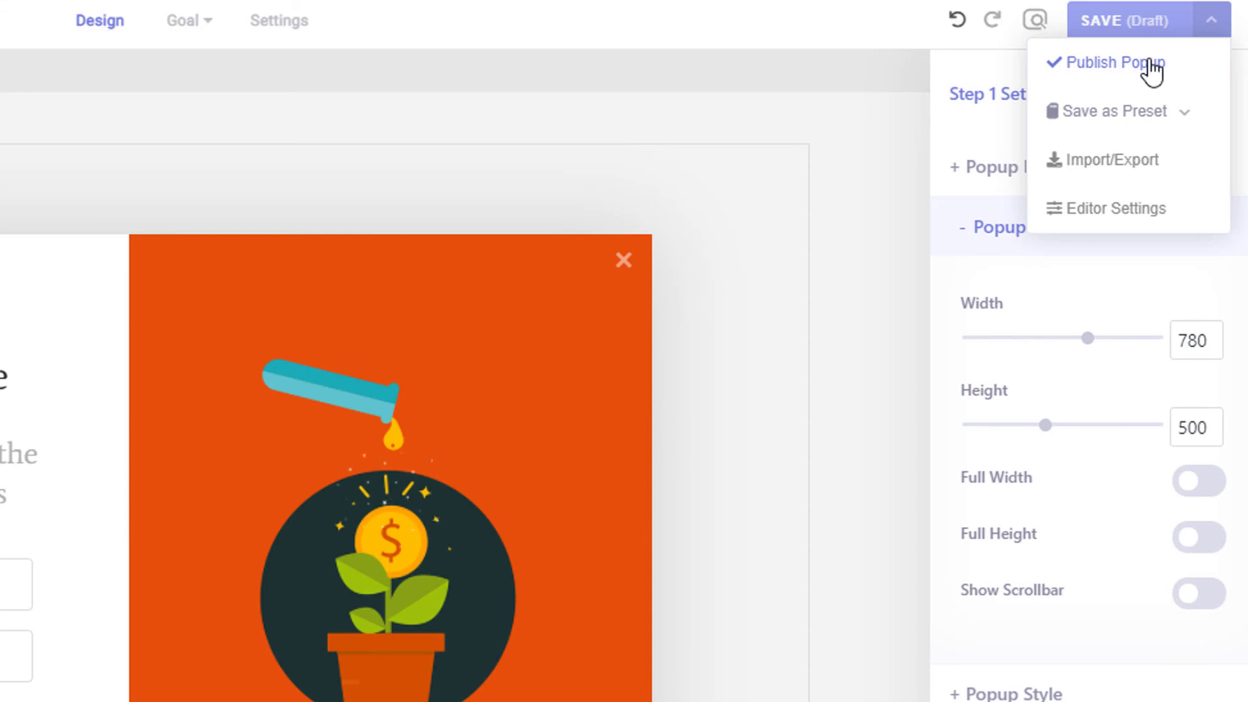
pyautogui.click(1132, 169)
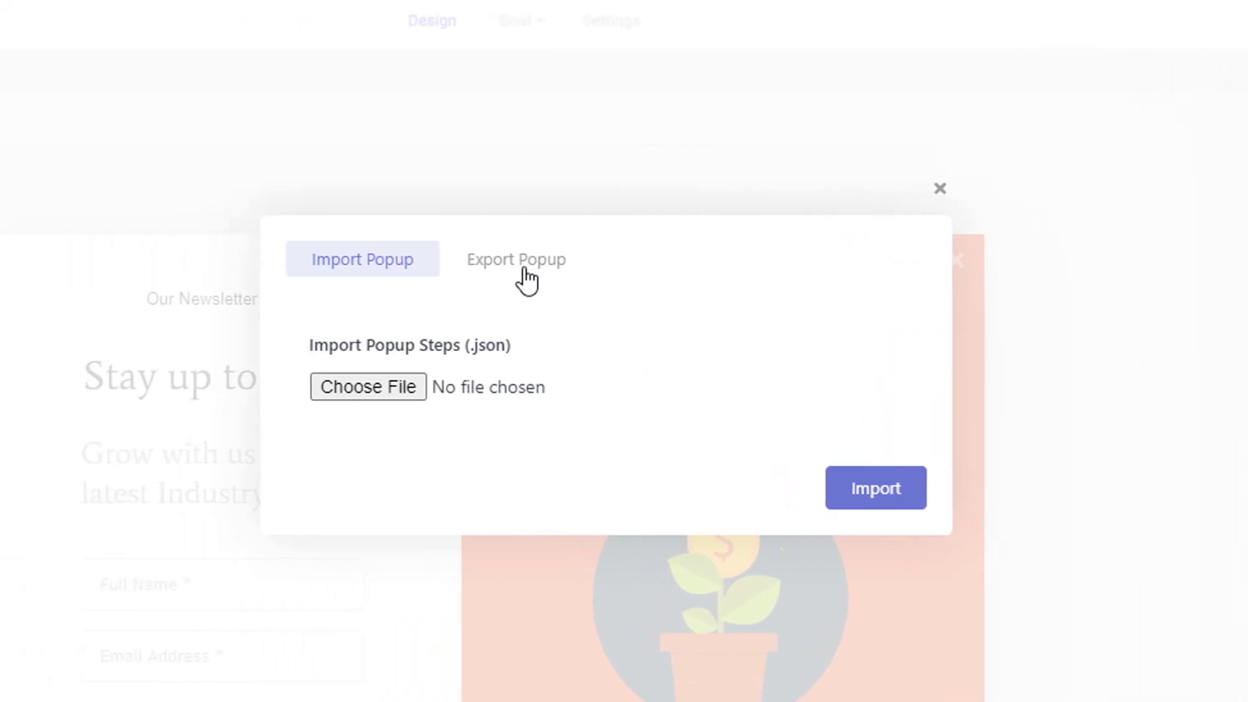
pyautogui.click(526, 278)
pyautogui.click(336, 406)
pyautogui.click(338, 455)
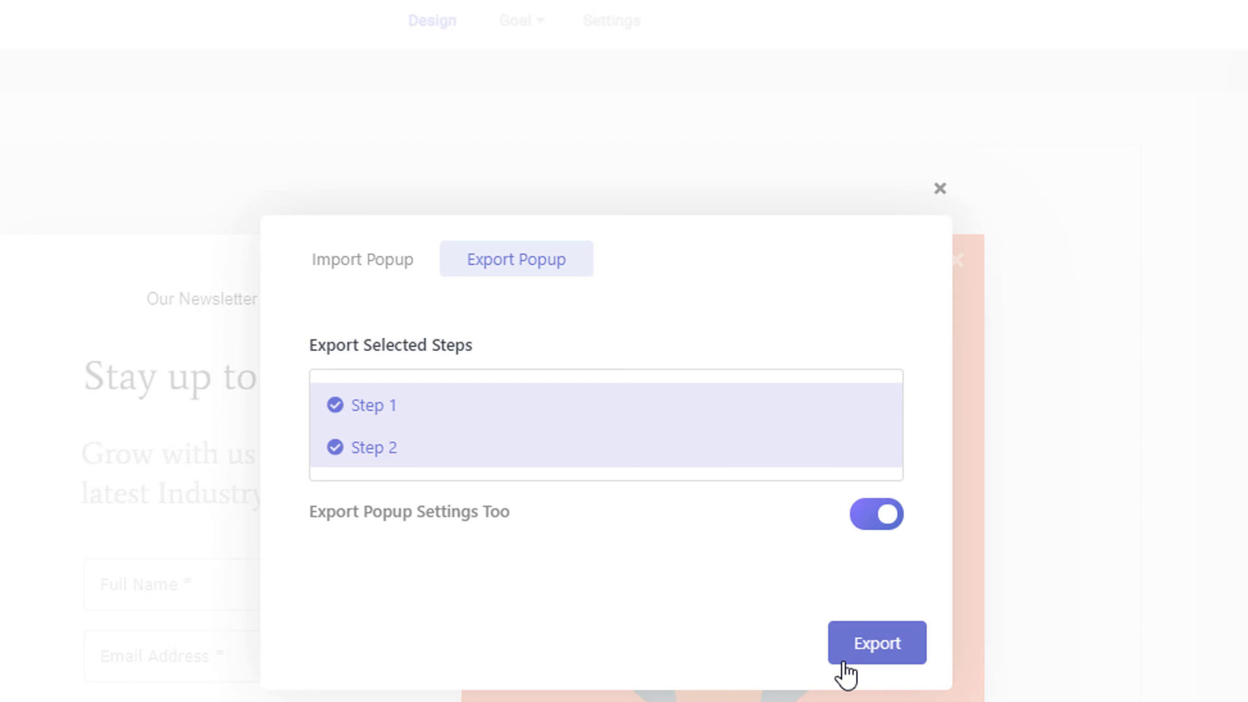
pyautogui.click(393, 260)
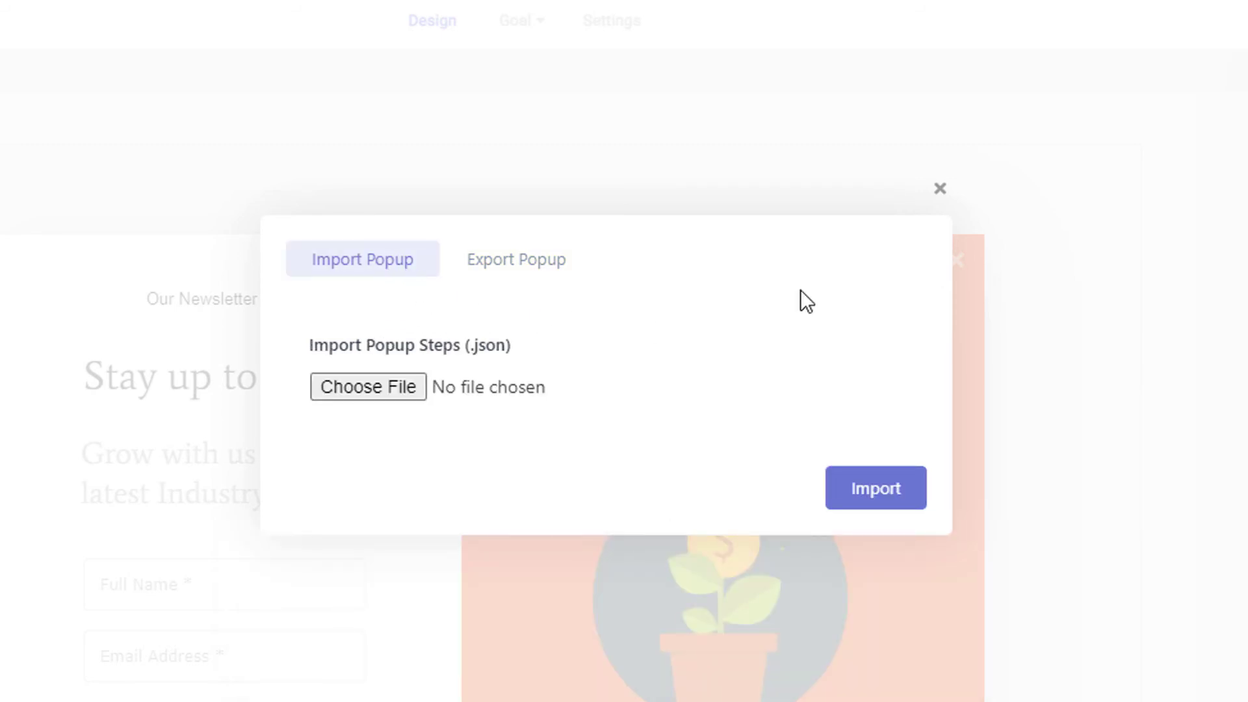
pyautogui.click(940, 189)
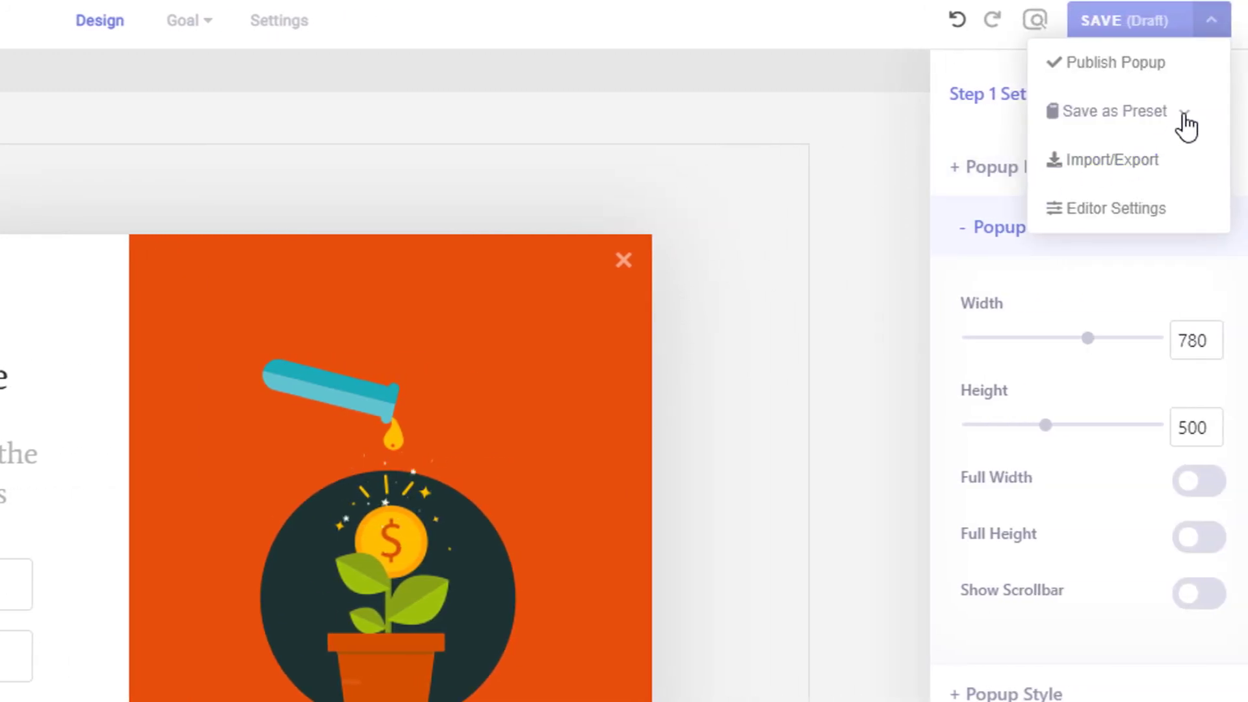
pyautogui.click(1185, 115)
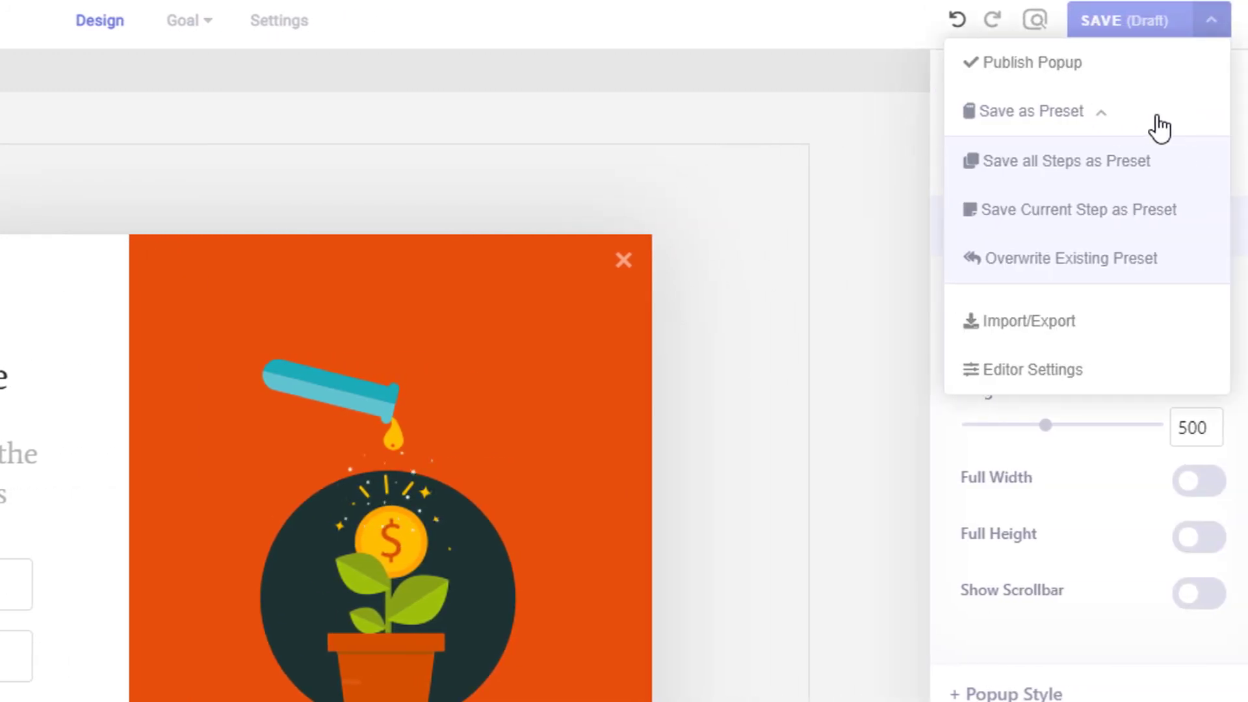
pyautogui.click(1158, 127)
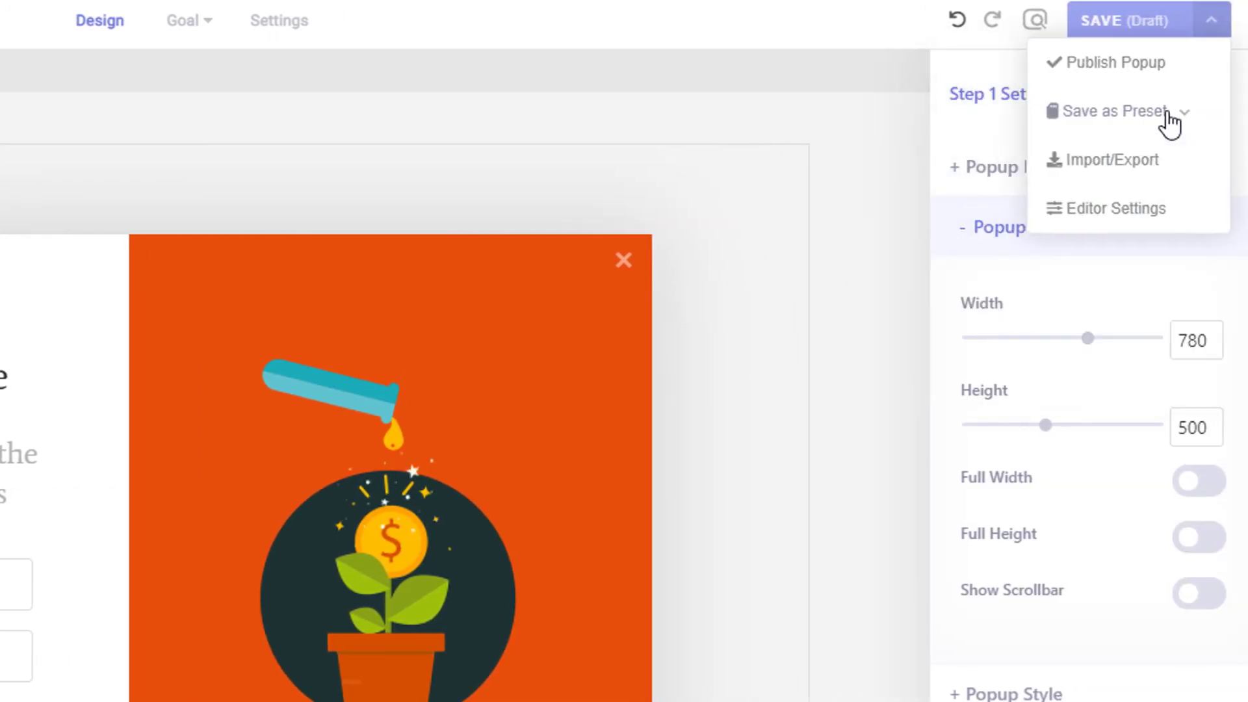
pyautogui.click(1227, 26)
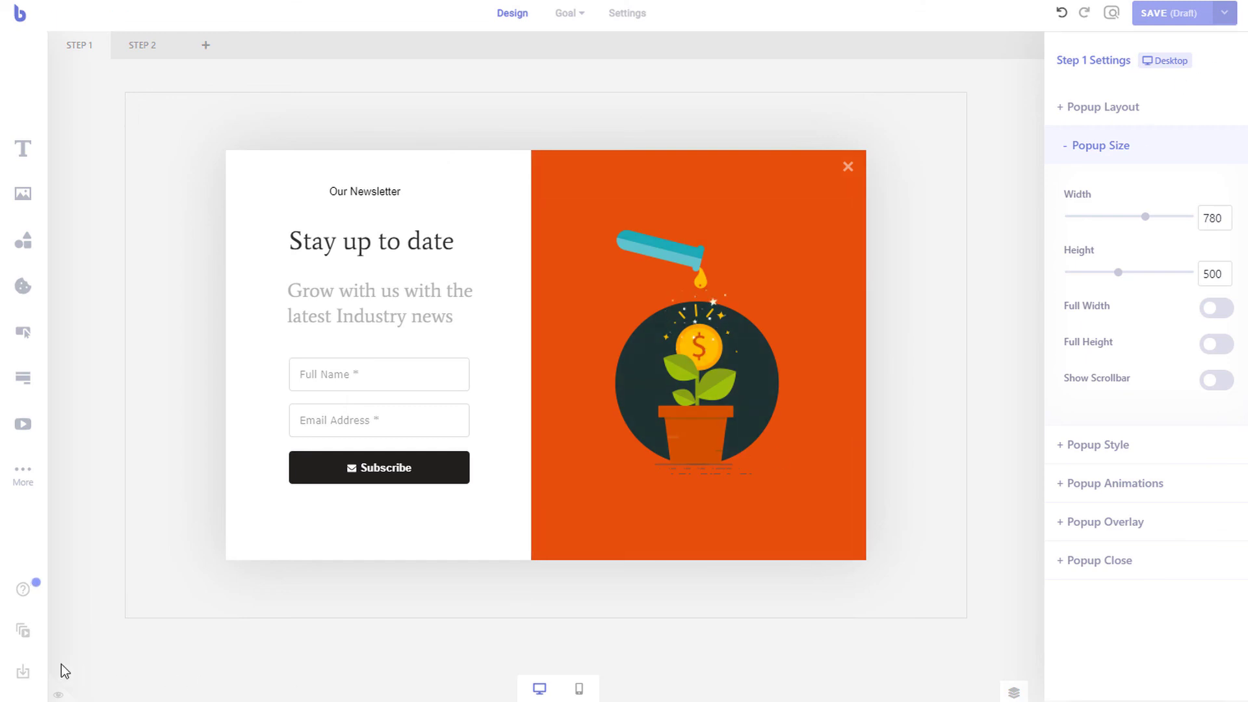
pyautogui.click(26, 671)
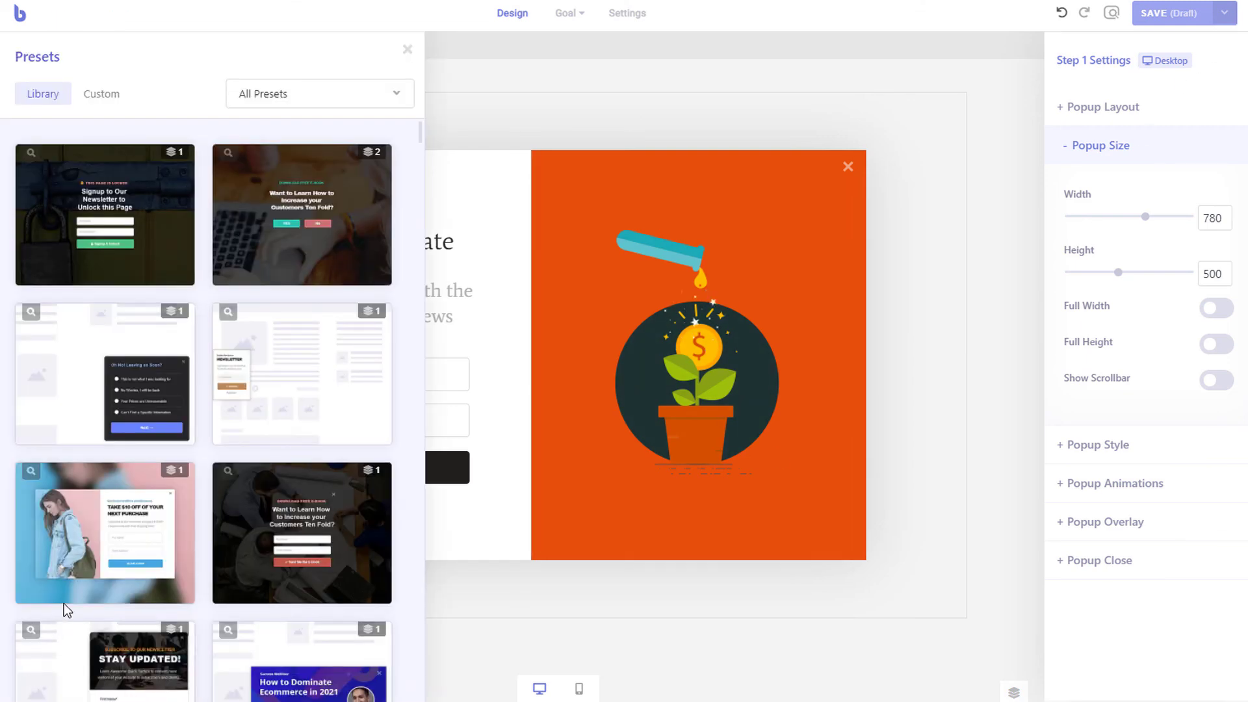
pyautogui.moveTo(87, 579)
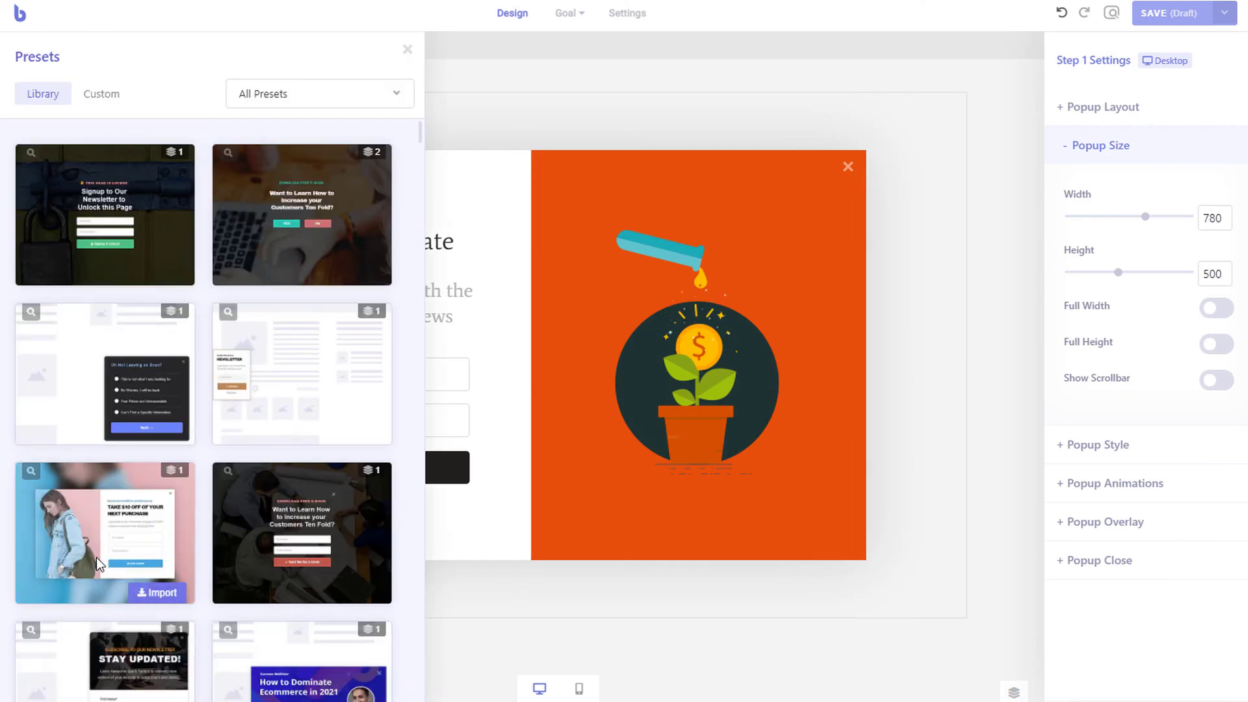
pyautogui.click(149, 593)
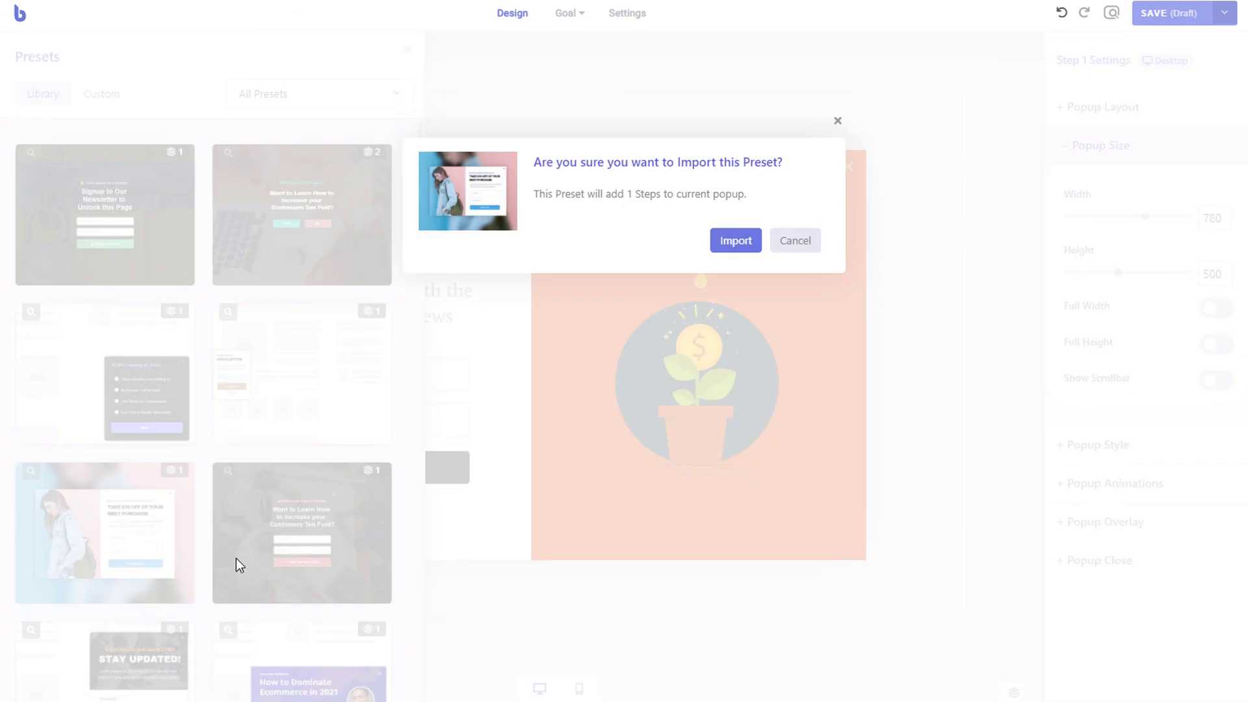
pyautogui.click(733, 247)
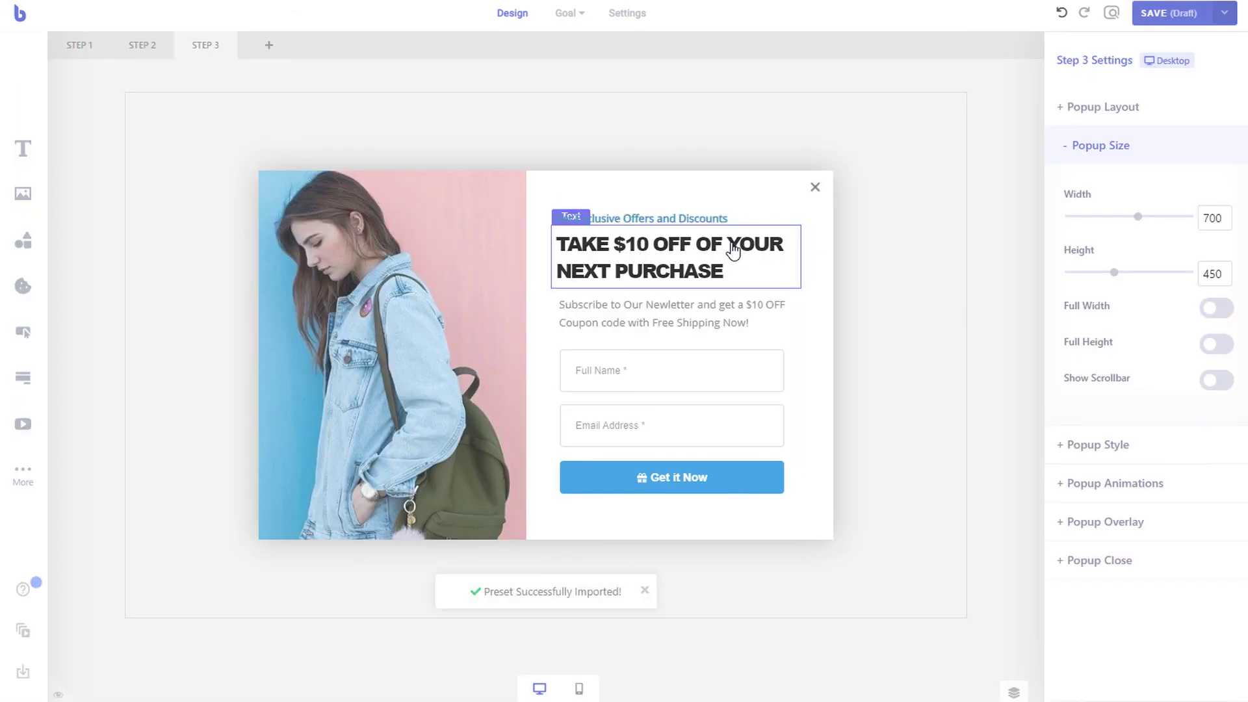
pyautogui.click(117, 51)
pyautogui.click(89, 53)
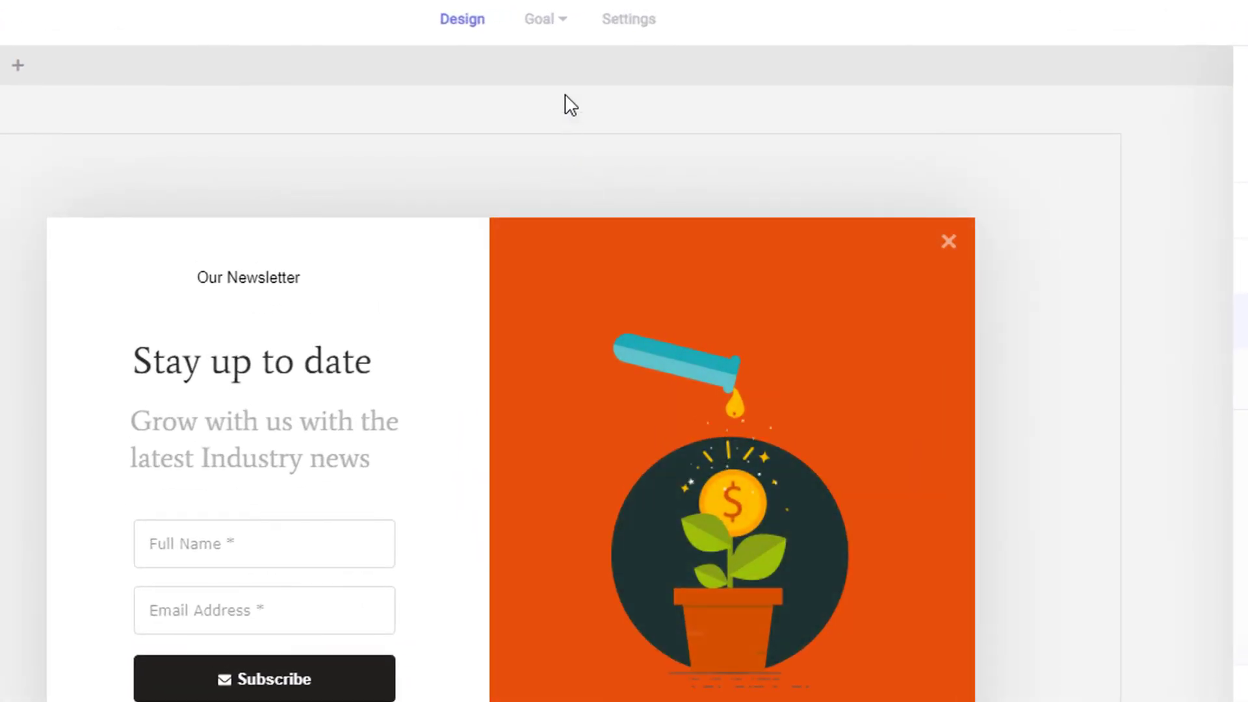
pyautogui.click(556, 25)
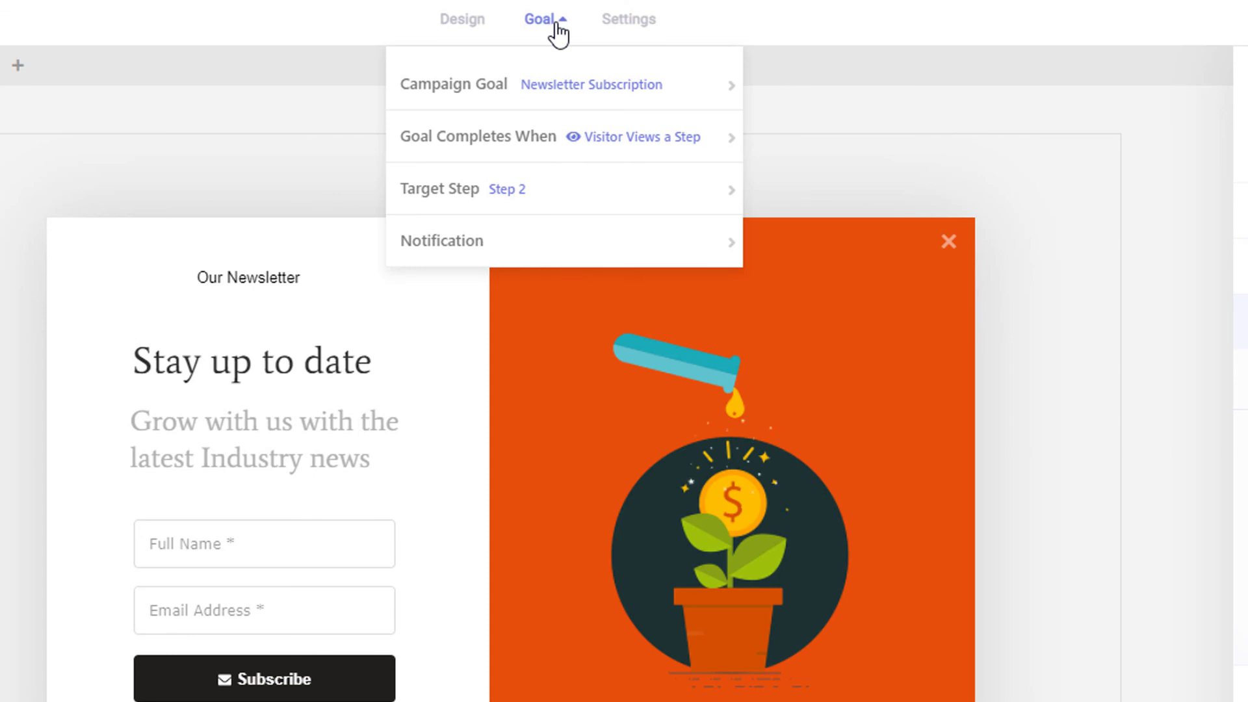
pyautogui.moveTo(545, 146)
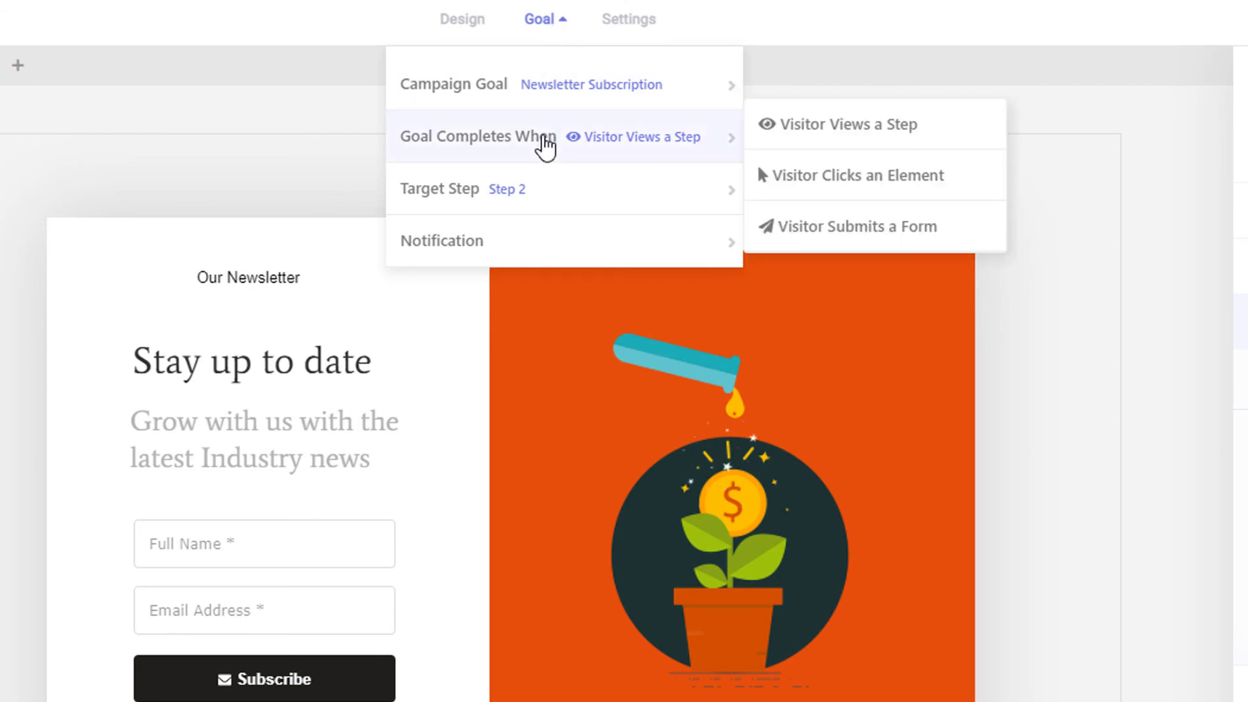
pyautogui.click(544, 146)
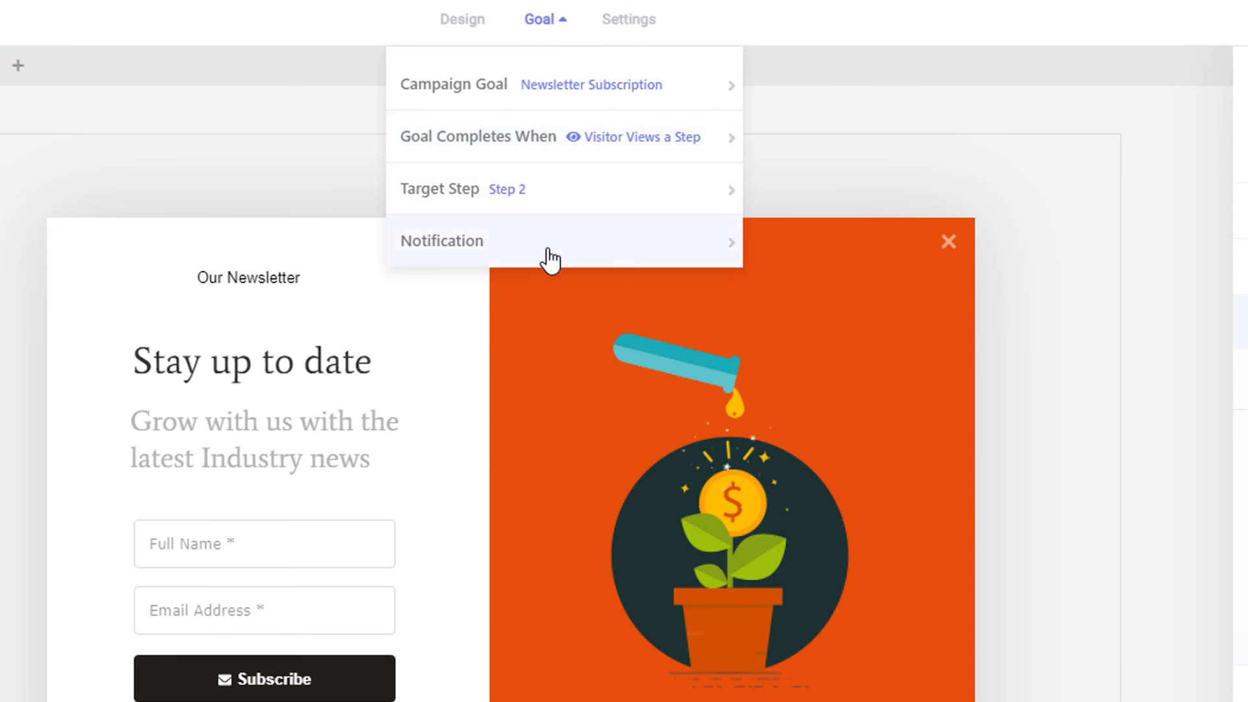
pyautogui.moveTo(549, 259)
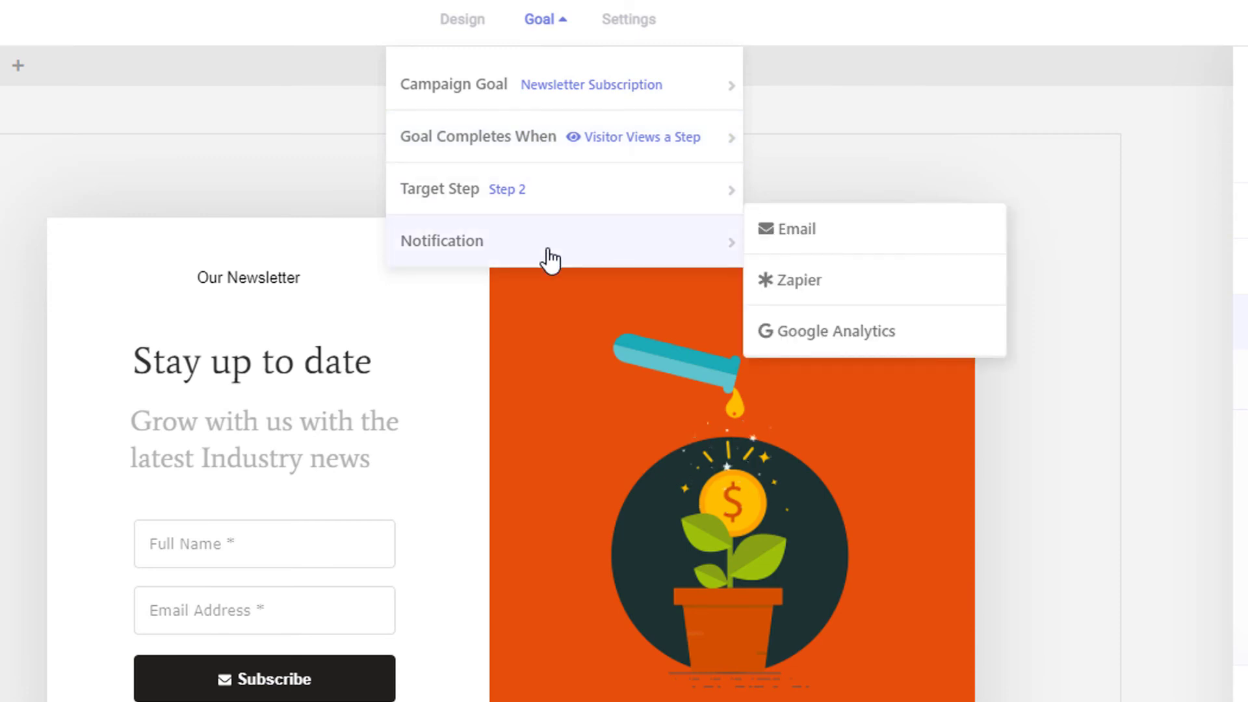
pyautogui.click(549, 258)
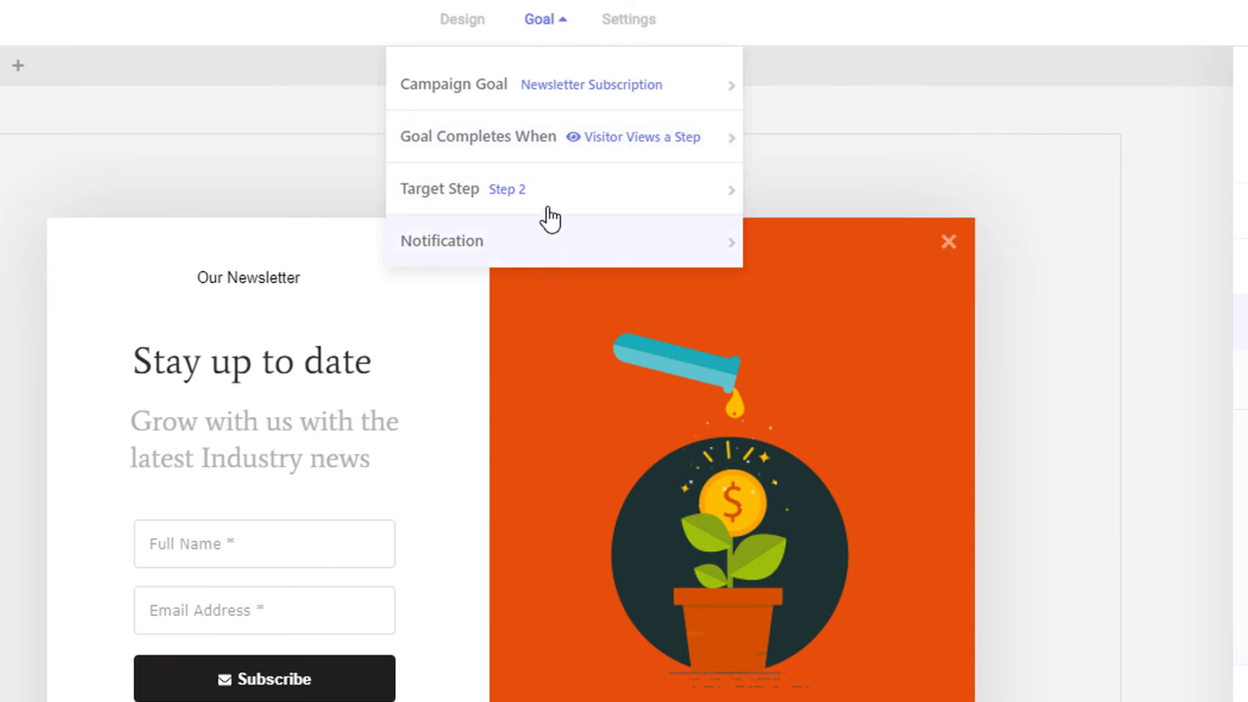
pyautogui.click(553, 33)
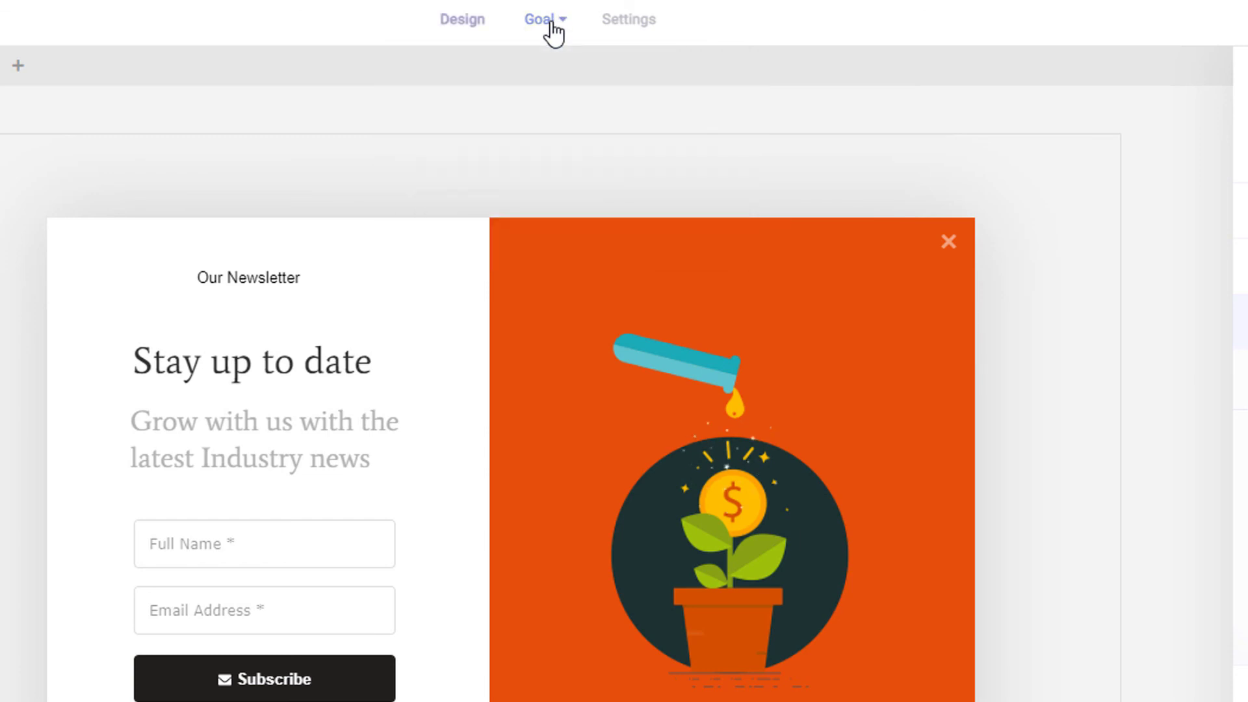